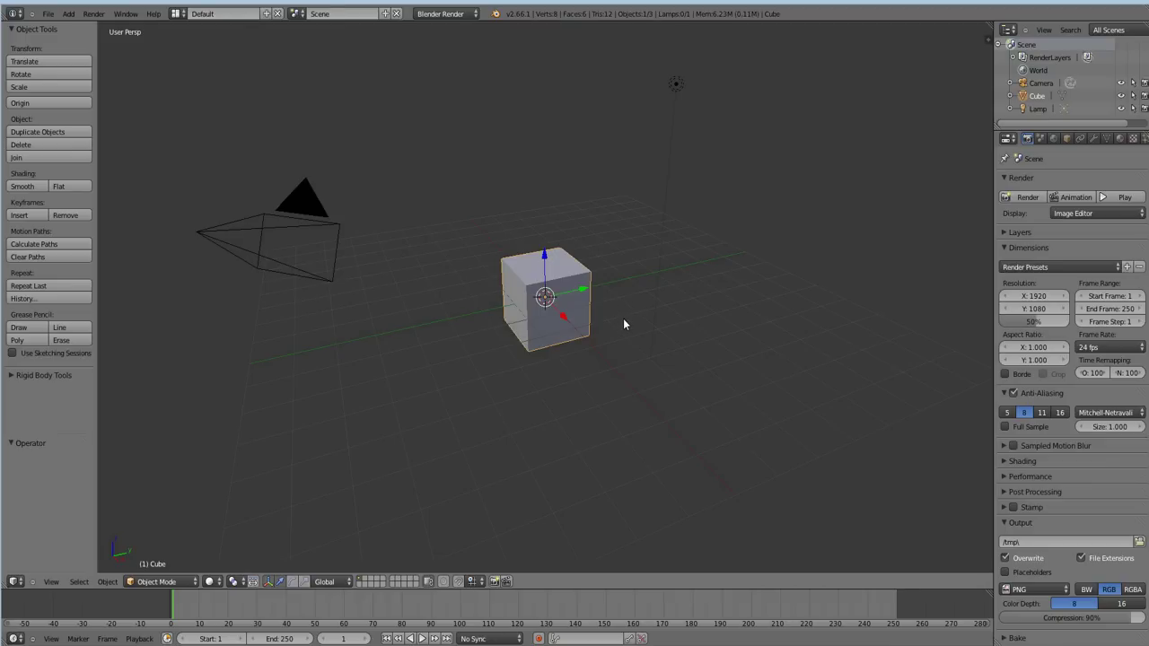
Delete the default cube from the scene
scroll(624, 324, up, 1)
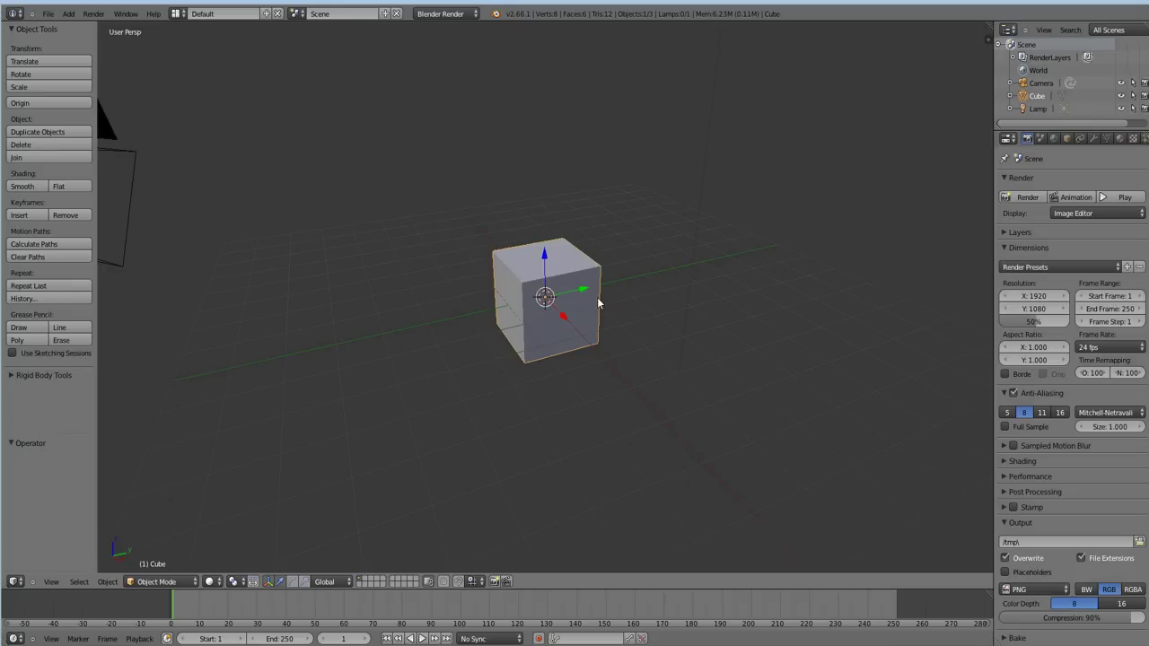
scroll(588, 304, down, 1)
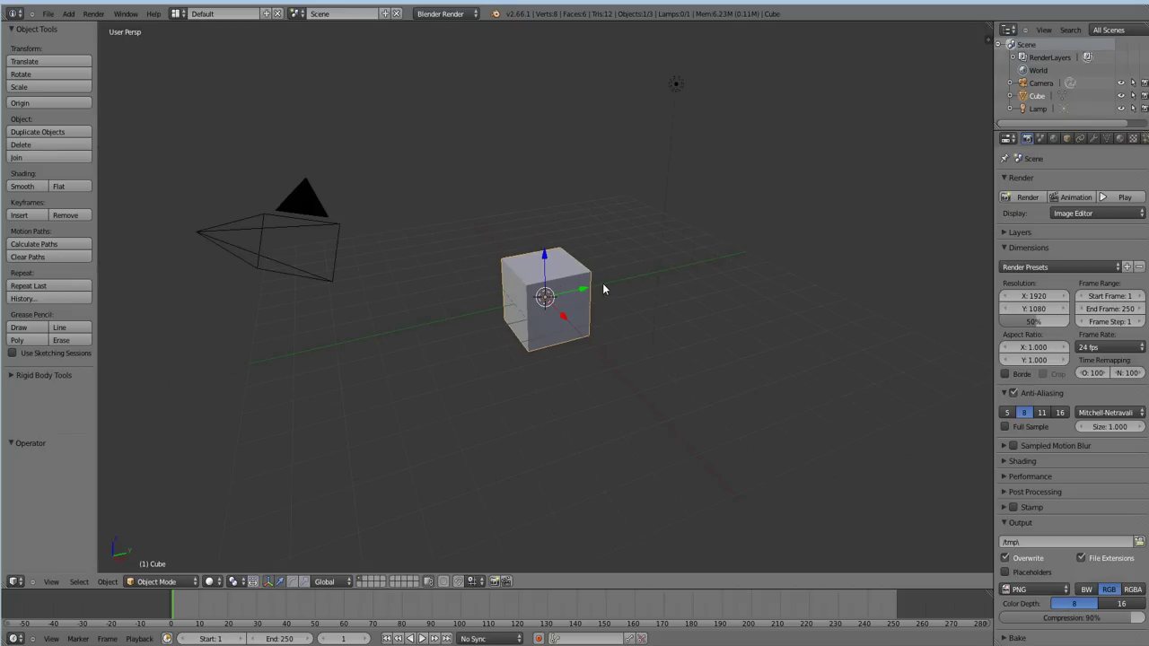
key(x)
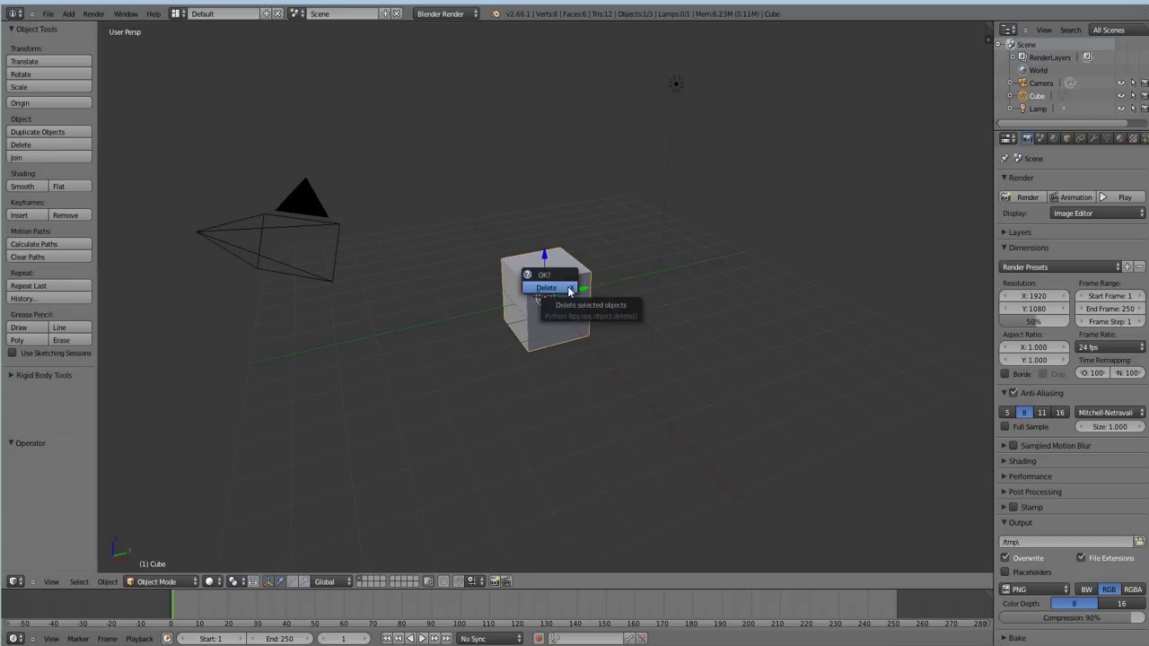
click(557, 287)
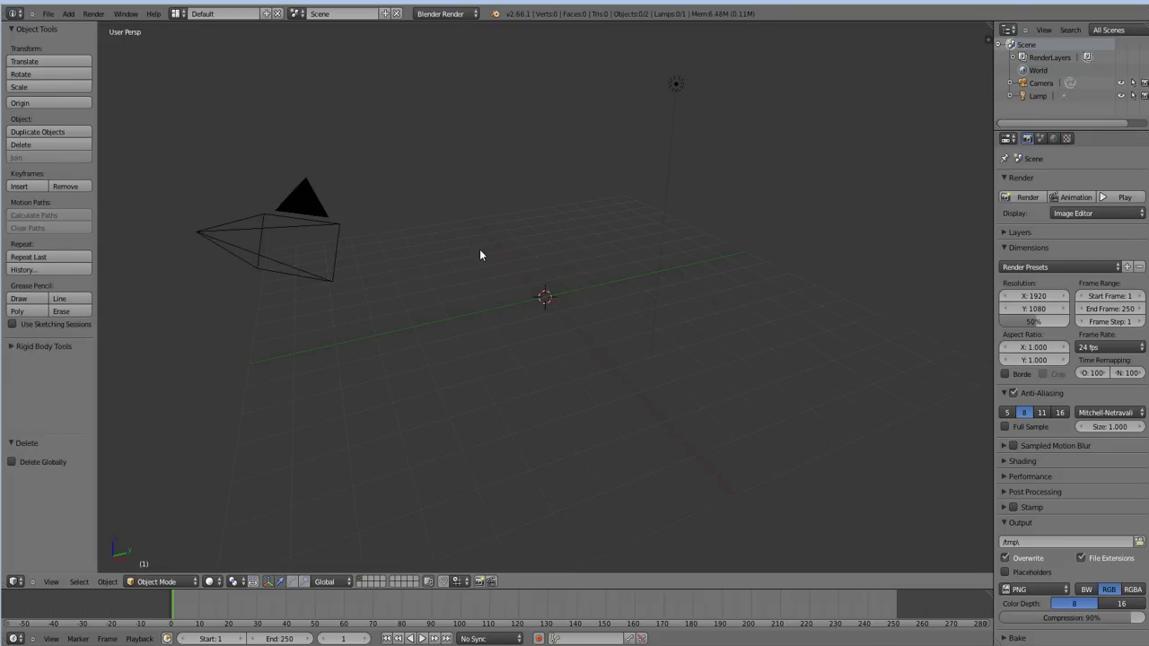
Switch to top view and bring up the Add menu of object types
key(KP_7)
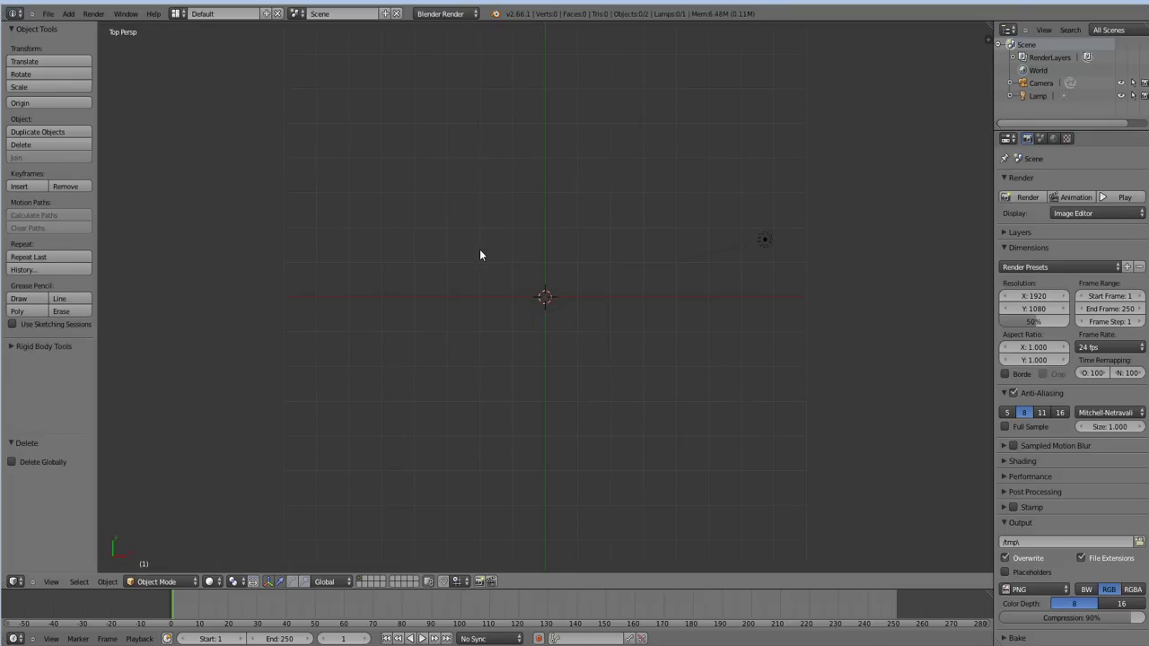
scroll(480, 253, down, 3)
scroll(480, 253, up, 2)
key(shift+a)
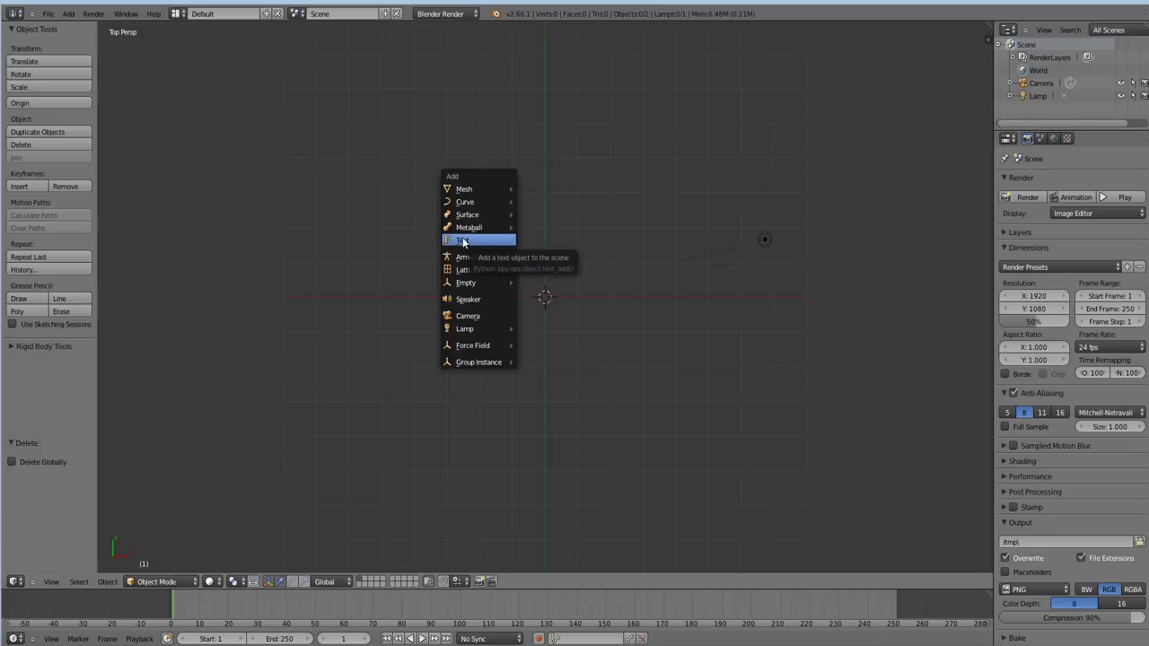
Add a text object reading 'Text' at the scene origin
click(463, 241)
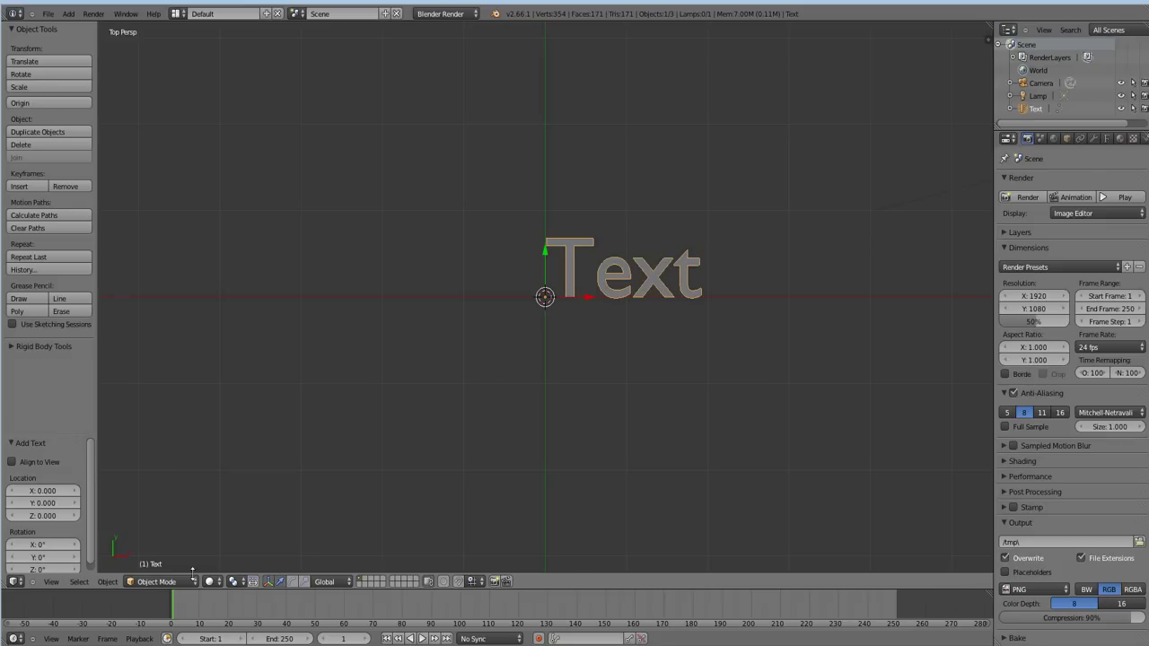
click(144, 580)
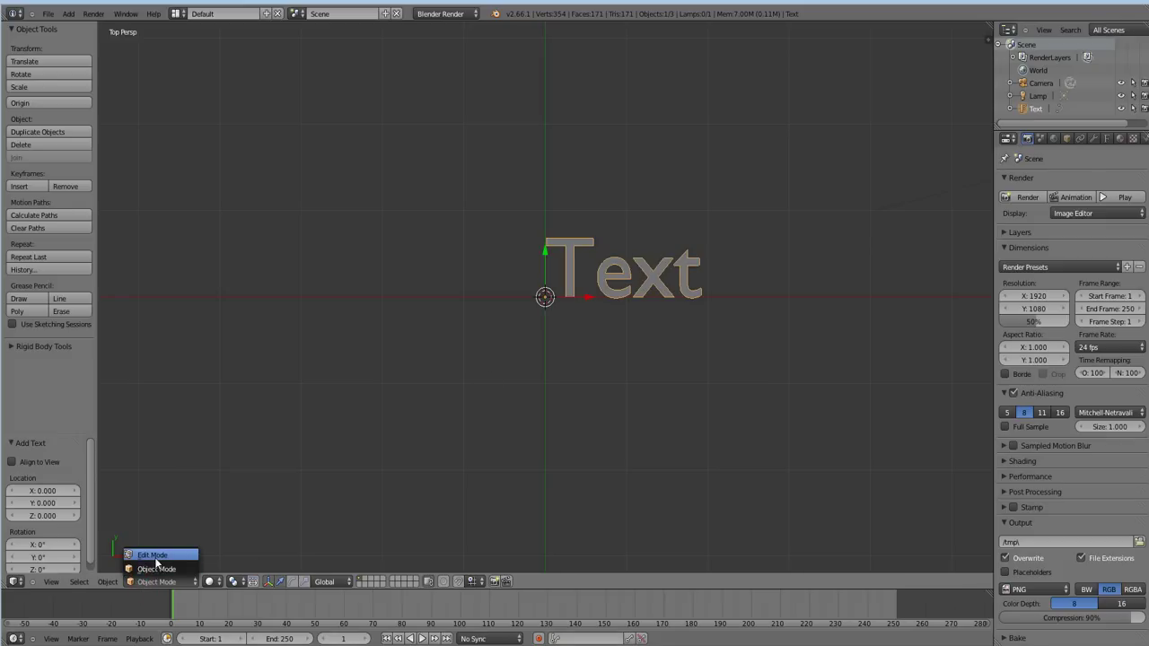
Replace the word 'Text' with 'snkrules' in Edit Mode, then return to top view
click(155, 554)
key(BackSpace)
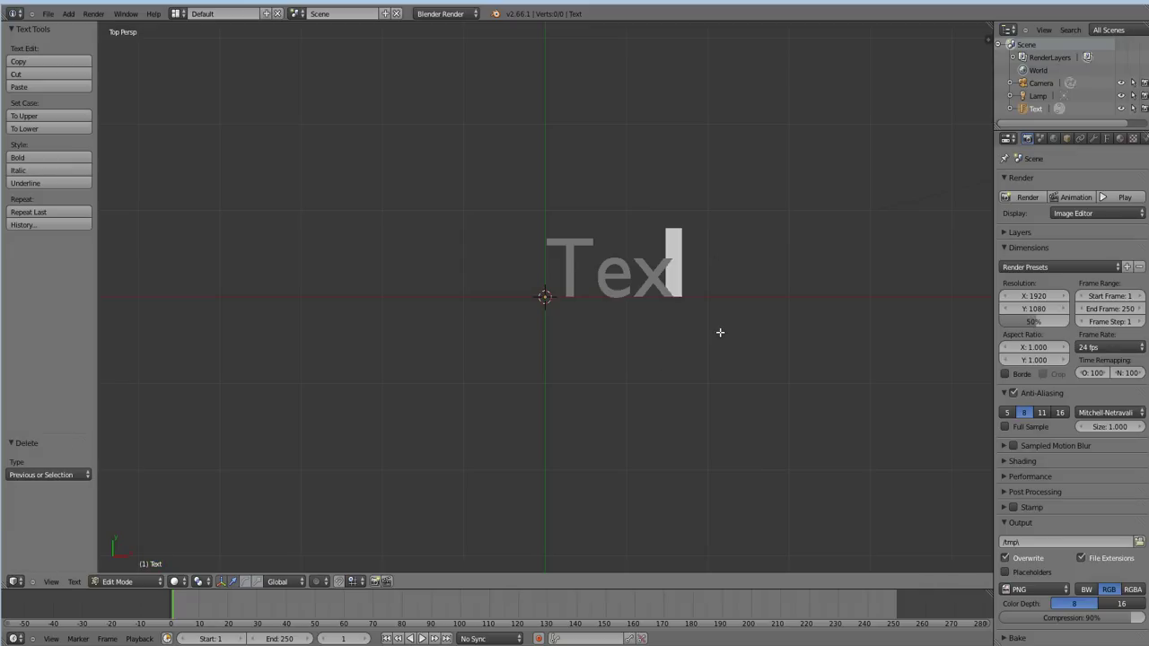
key(BackSpace)
key(BackSpace)
key(BackSpace)
text(snkru)
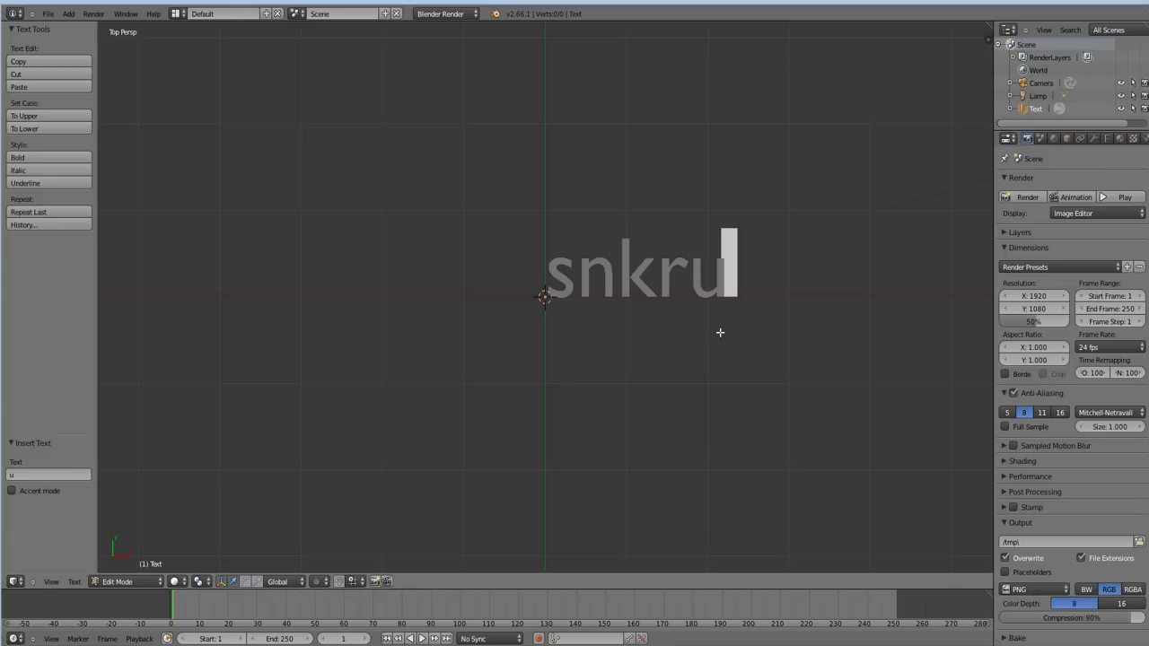
text(les)
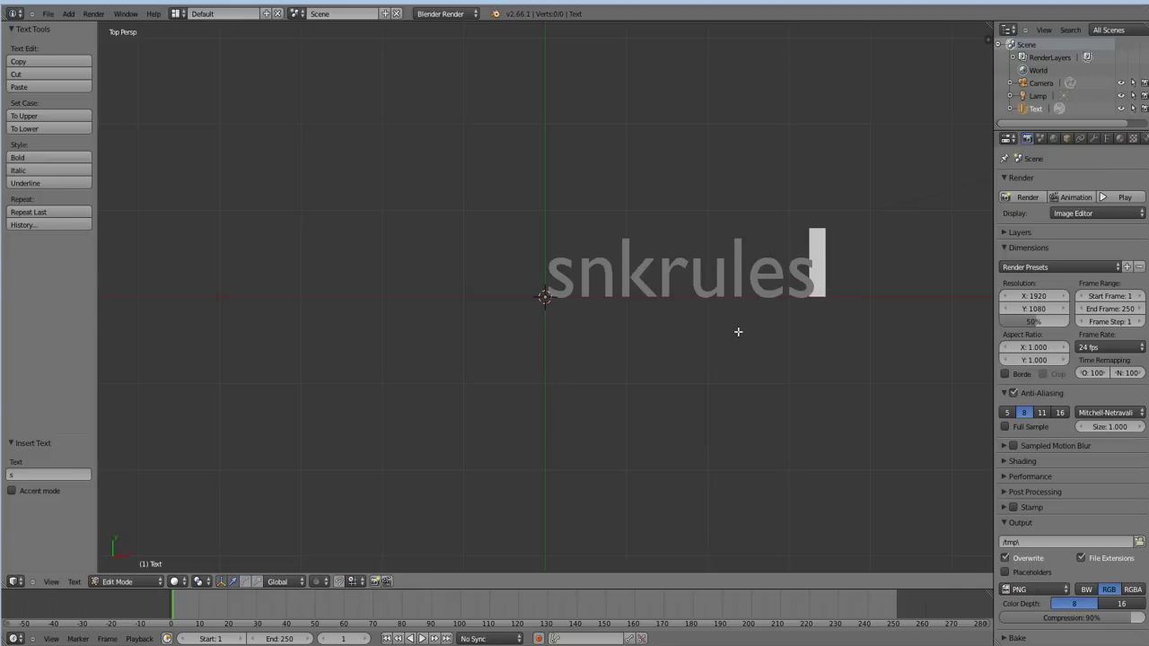
key(Tab)
mouse_move(728, 339)
shift+middle_down()
mouse_move(602, 336)
mouse_move(621, 350)
shift+middle_up()
scroll(621, 350, up, 2)
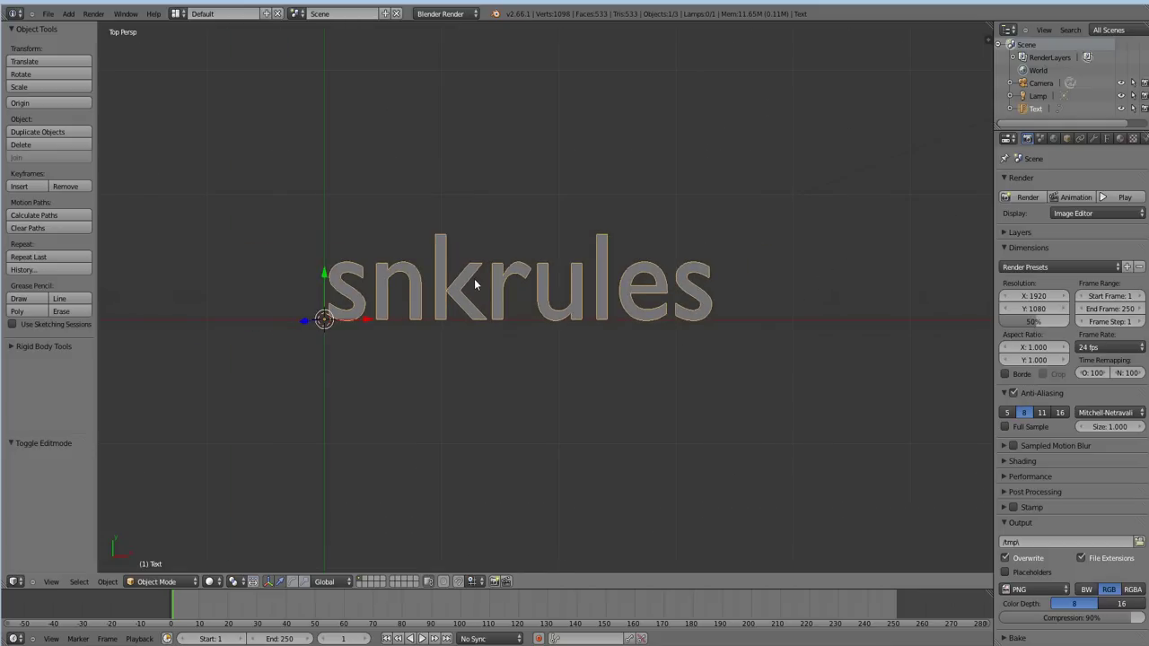
mouse_move(474, 284)
middle_down()
mouse_move(482, 328)
mouse_move(482, 210)
mouse_move(494, 311)
mouse_move(509, 292)
middle_up()
key(KP_7)
Extrude the snkrules text to a depth of 0.120
click(1107, 139)
scroll(1007, 275, down, 1)
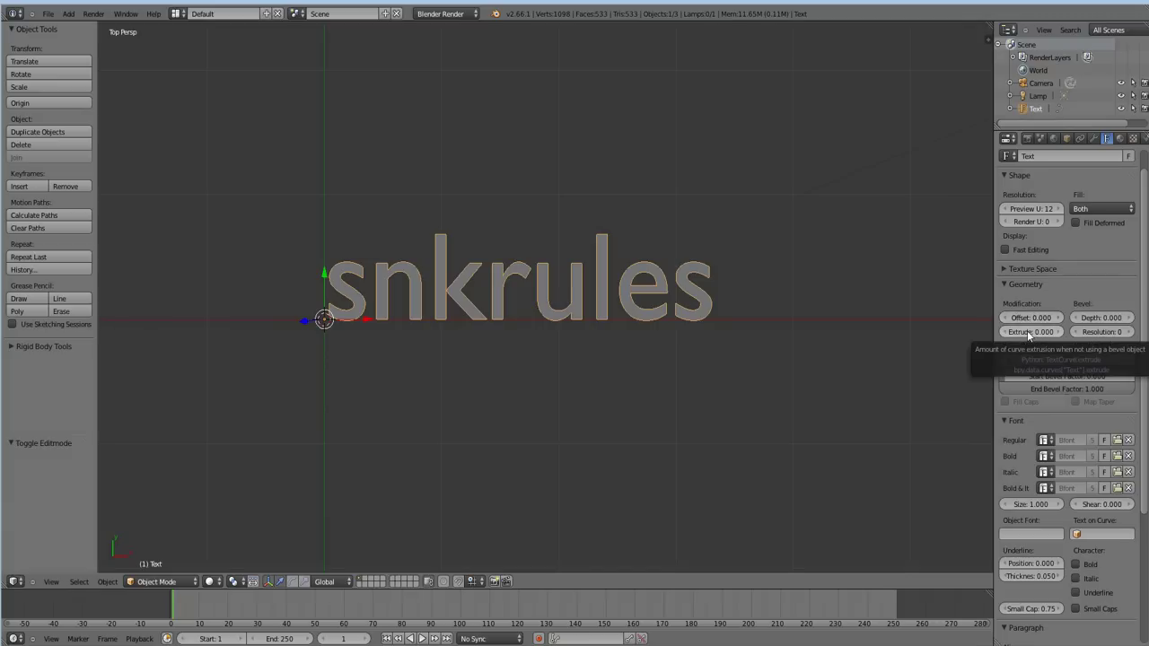
drag(1028, 331, 1021, 334)
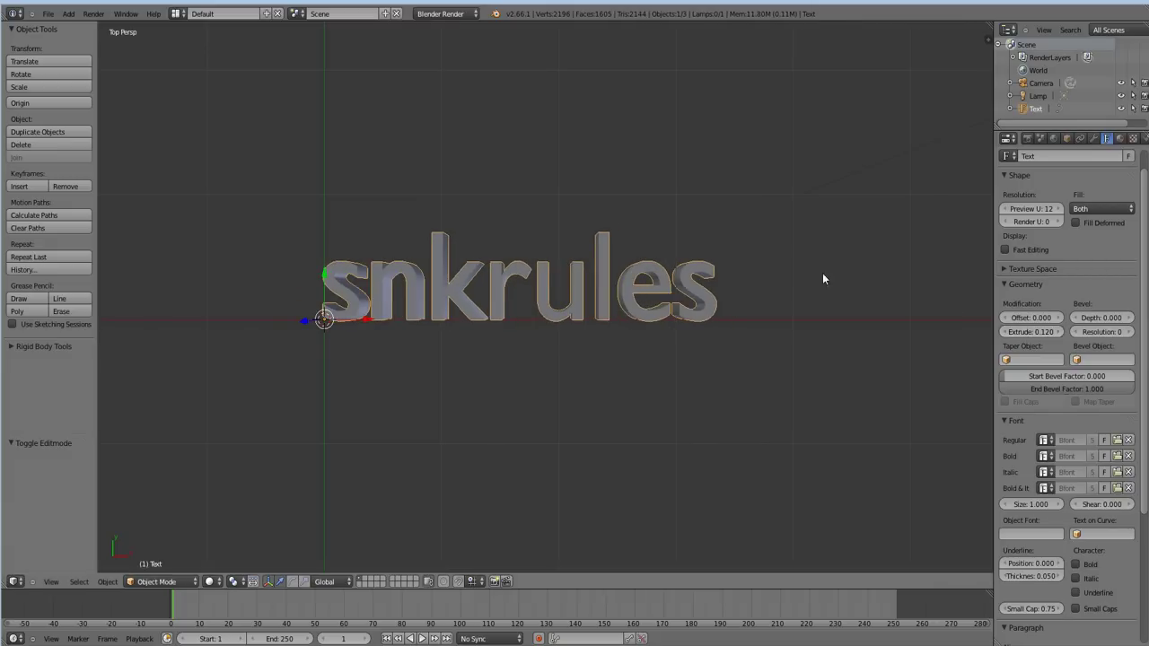
mouse_move(759, 228)
middle_down()
mouse_move(759, 288)
mouse_move(756, 255)
middle_up()
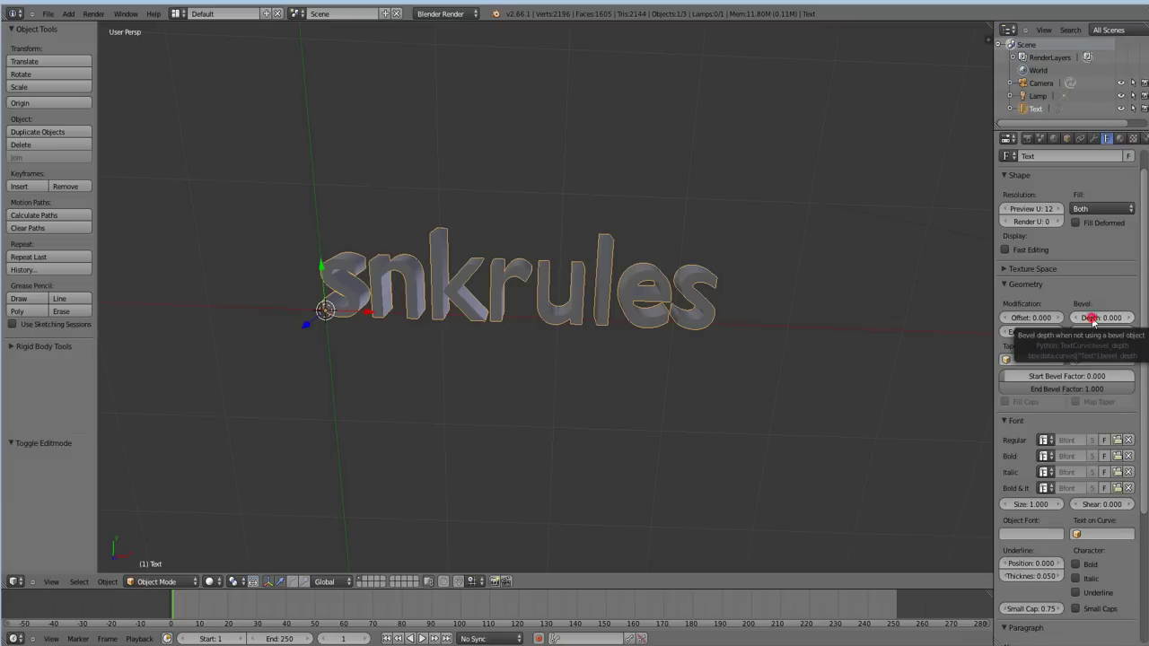
Bevel the letters with bevel depth 0.0116 and offset 0.008
drag(1093, 321, 1100, 322)
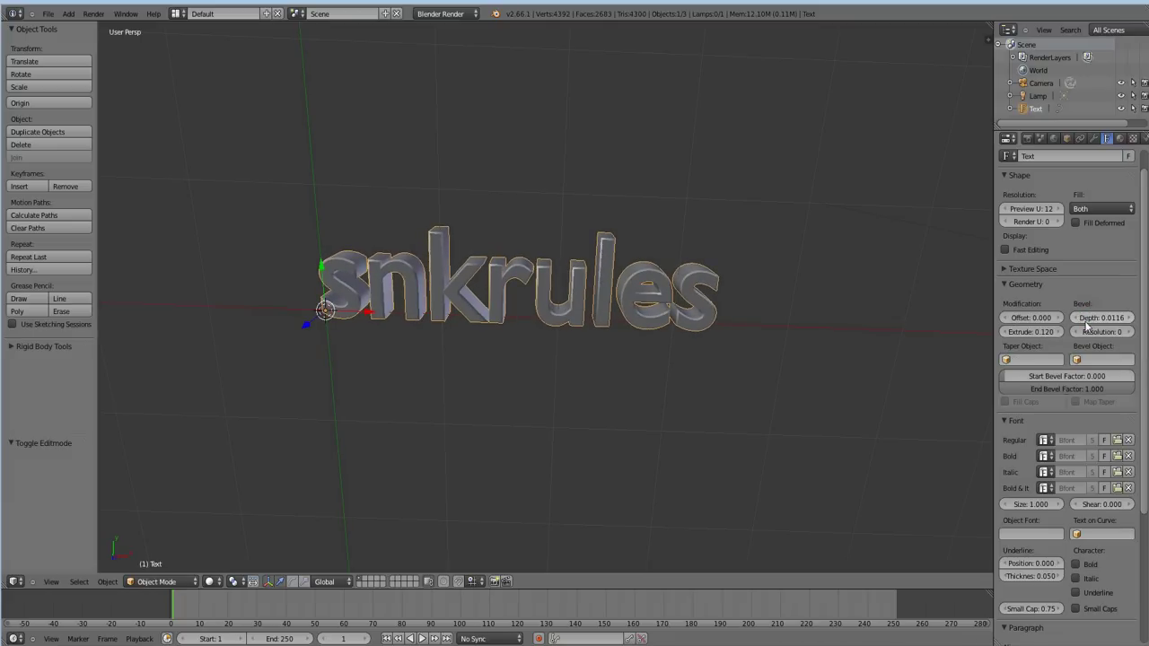
drag(1024, 321, 1027, 321)
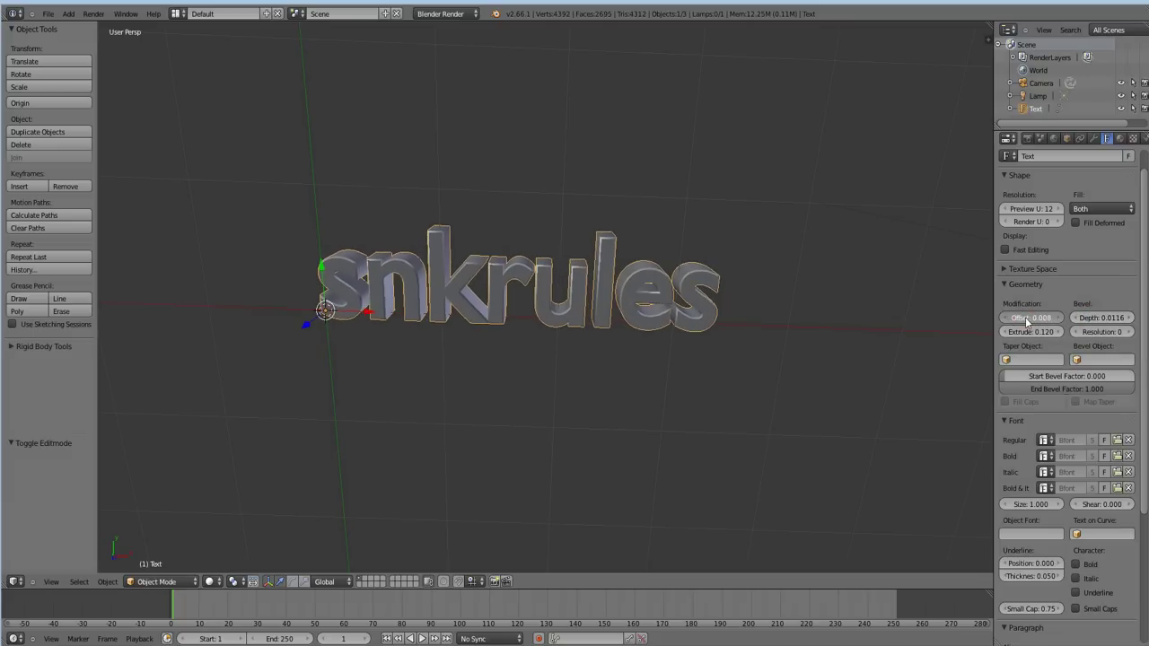
mouse_move(650, 254)
middle_down()
mouse_move(666, 315)
mouse_move(505, 336)
mouse_move(504, 350)
middle_up()
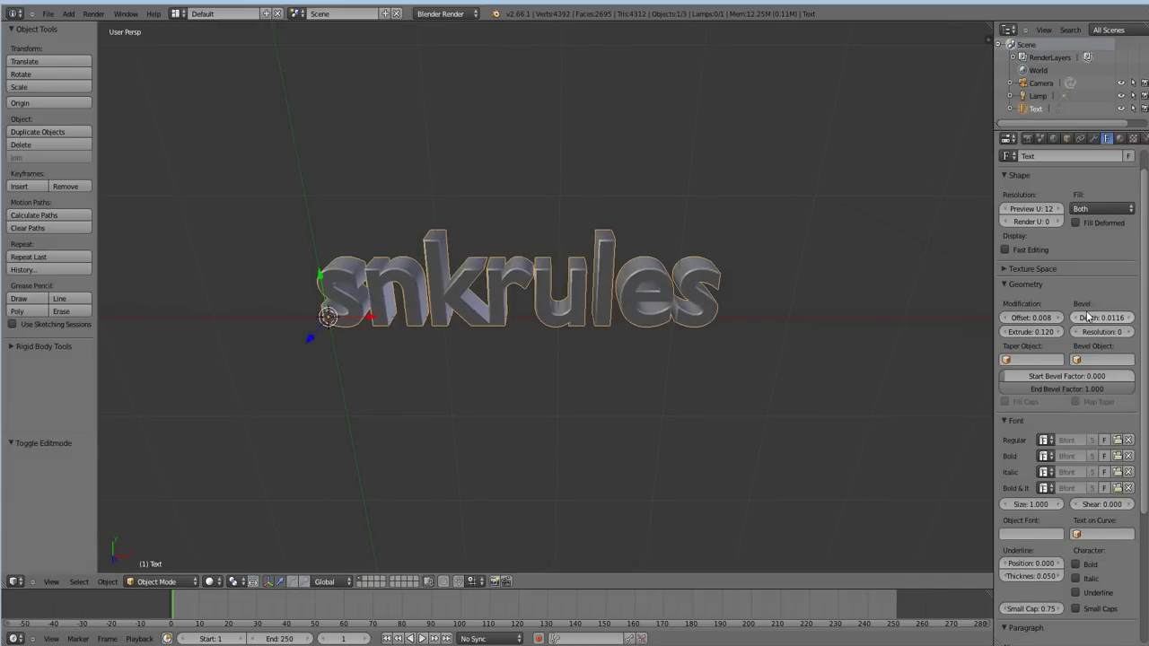
Browse the list of already loaded fonts, then close it
scroll(1088, 314, down, 1)
scroll(1088, 315, down, 2)
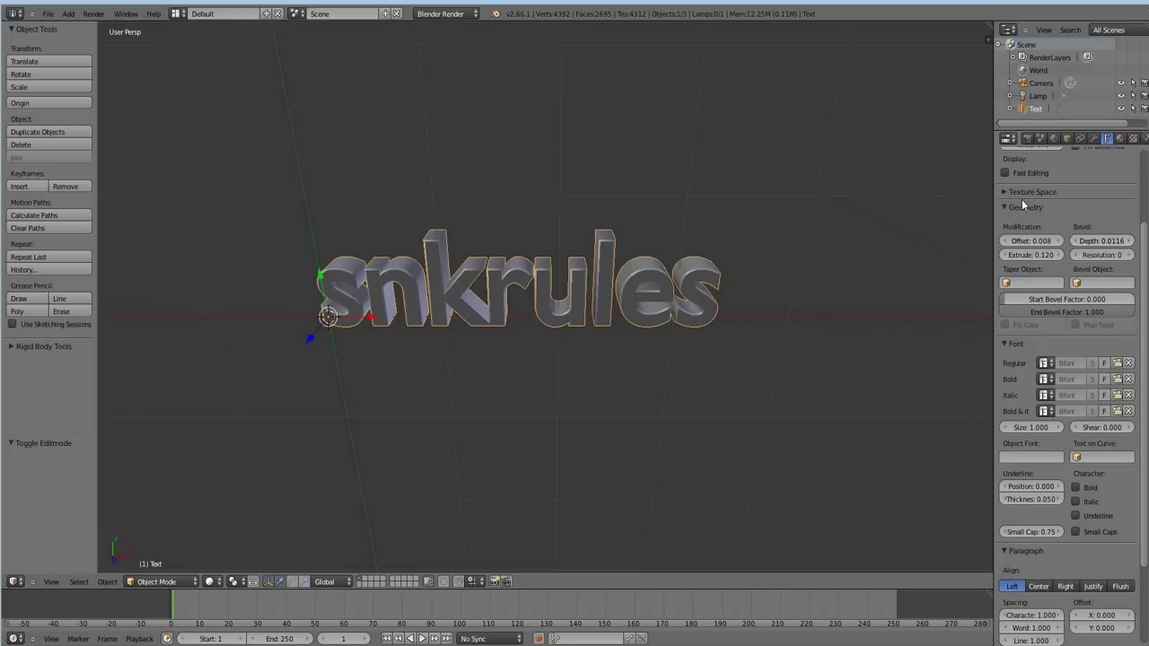
click(1044, 363)
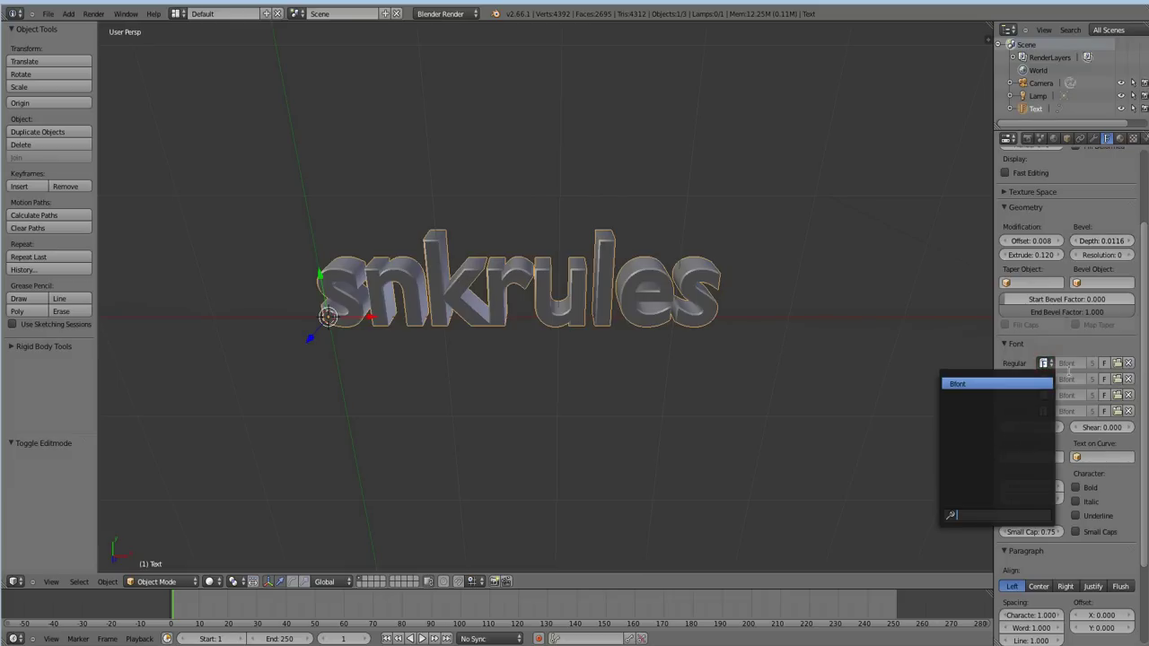
click(988, 386)
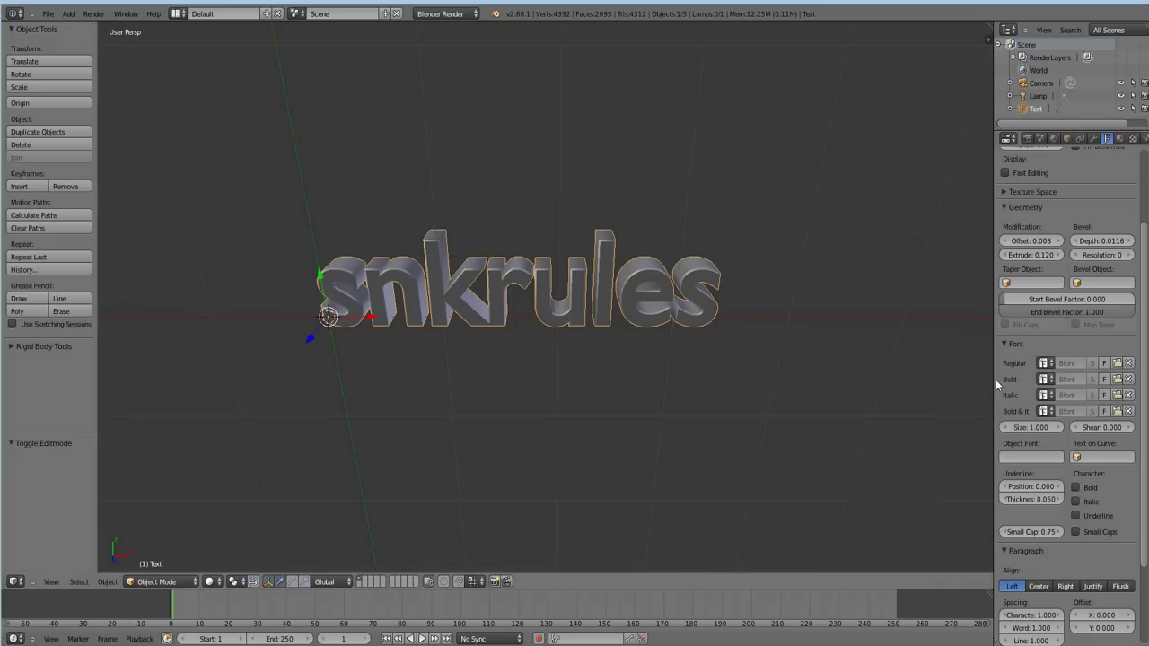
Load Mister Earl BT.TTF from C:\Windows\Fonts as the text's font
click(1119, 364)
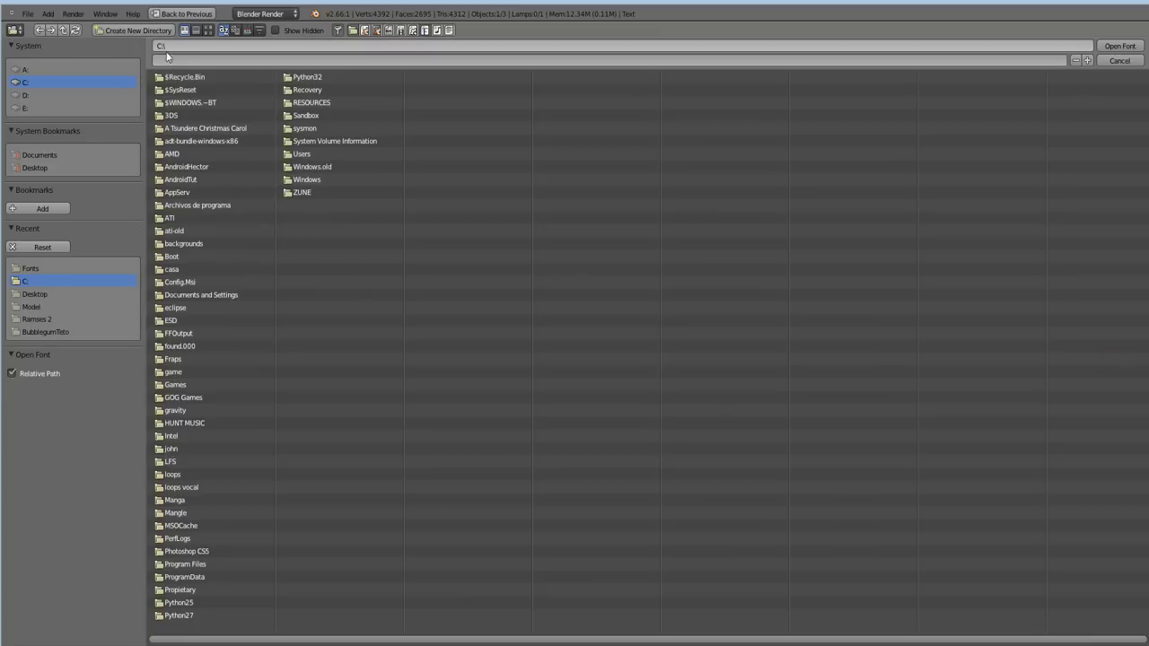
click(293, 182)
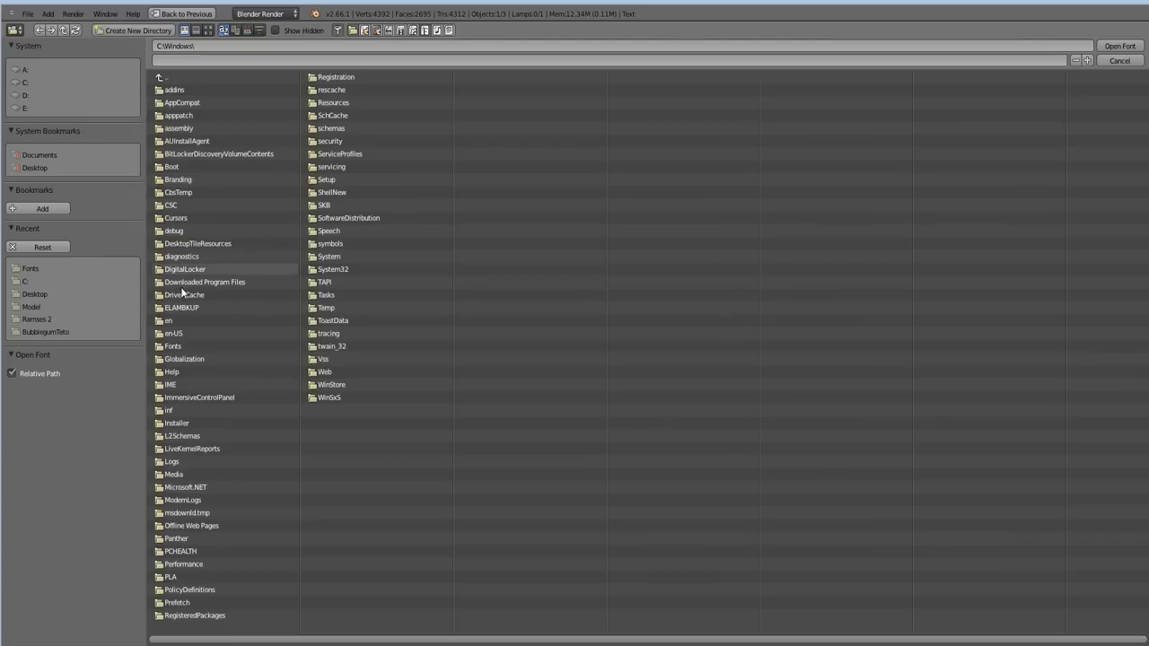
click(173, 348)
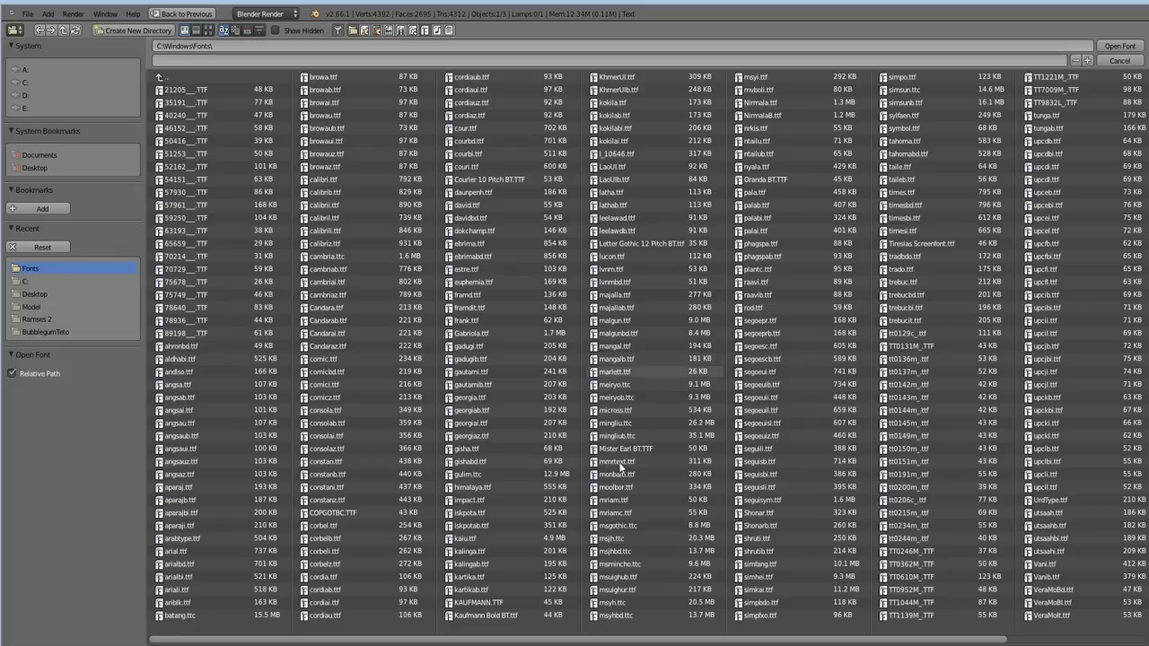
click(608, 450)
double_click(608, 449)
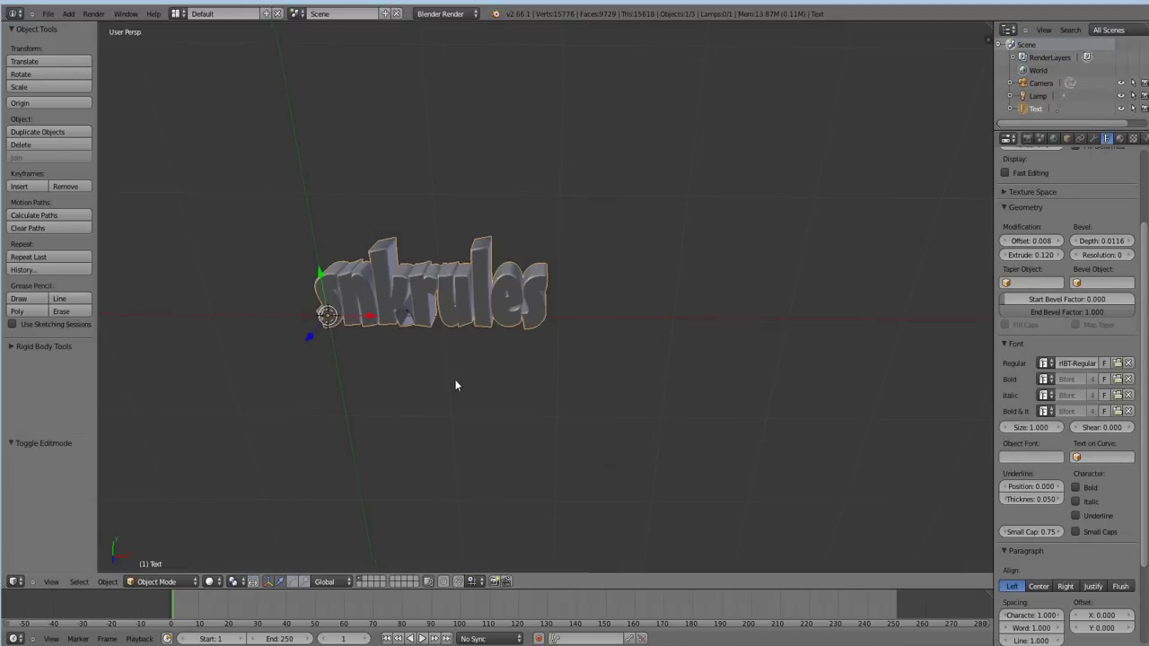
Set the Paragraph character spacing of the snkrules letters to 1.120
mouse_move(456, 384)
middle_down()
mouse_move(449, 346)
mouse_move(558, 338)
mouse_move(549, 303)
mouse_move(559, 218)
mouse_move(560, 338)
mouse_move(561, 282)
middle_up()
key(KP_4)
scroll(557, 337, up, 2)
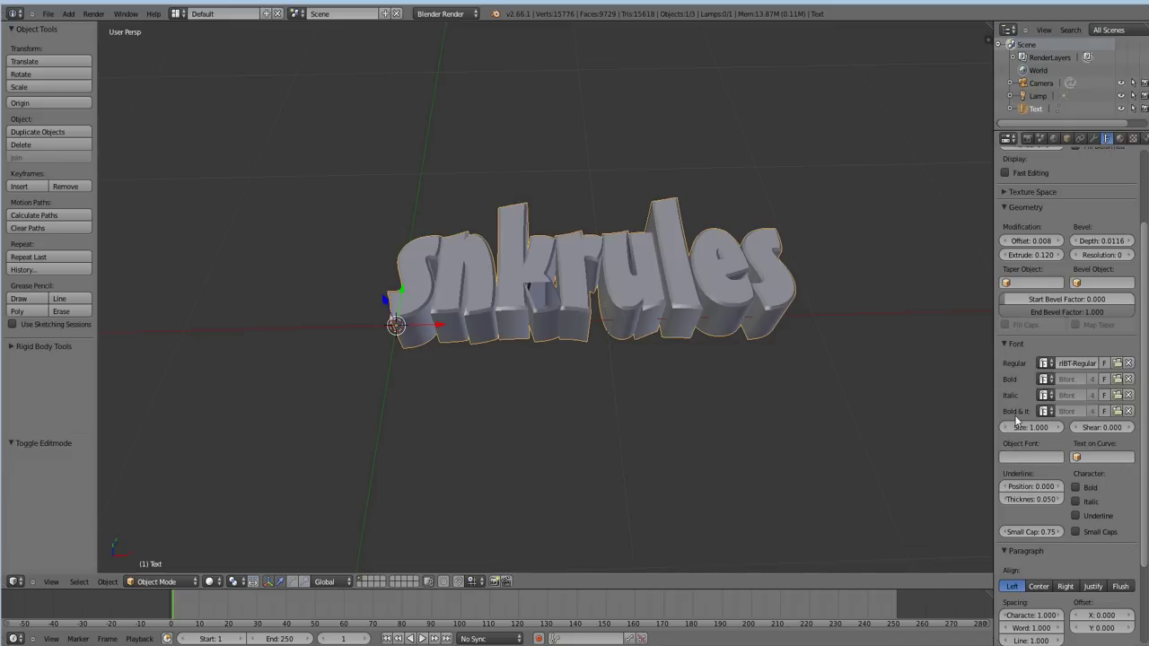
scroll(1006, 373, down, 3)
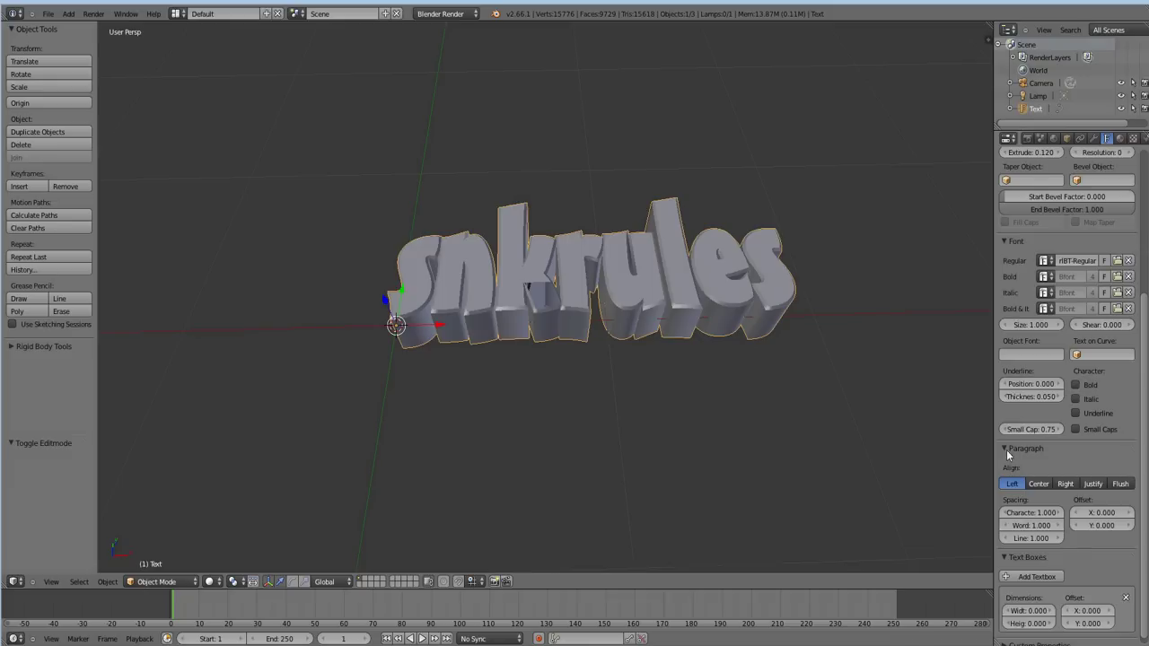
scroll(1036, 463, down, 1)
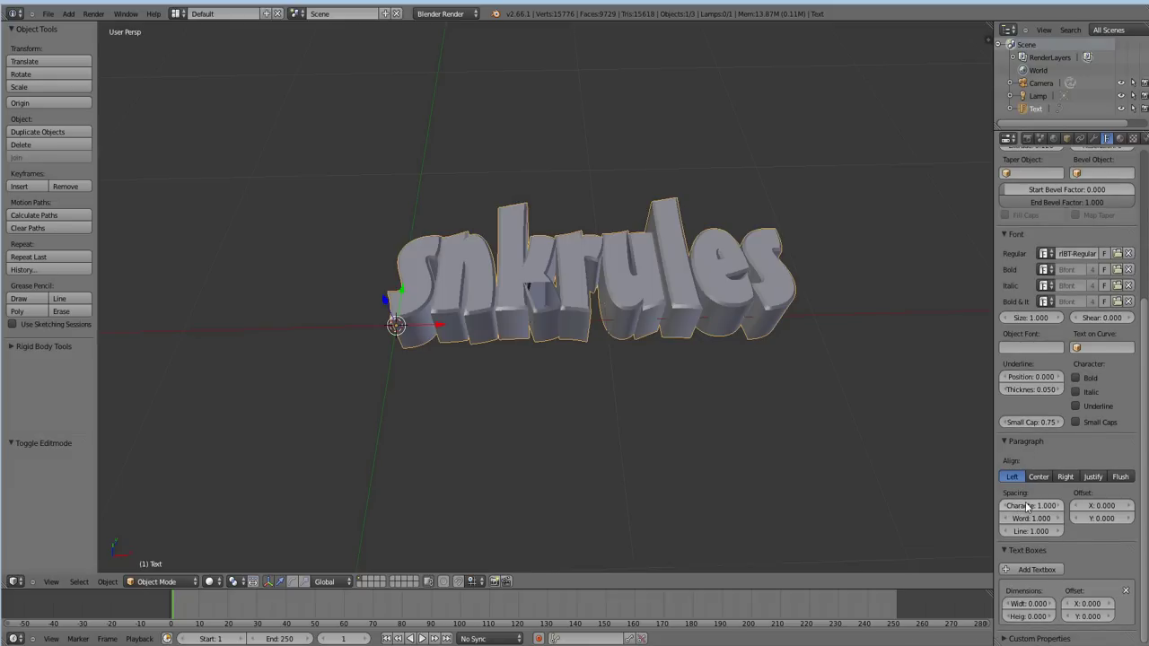
drag(1025, 506, 1031, 511)
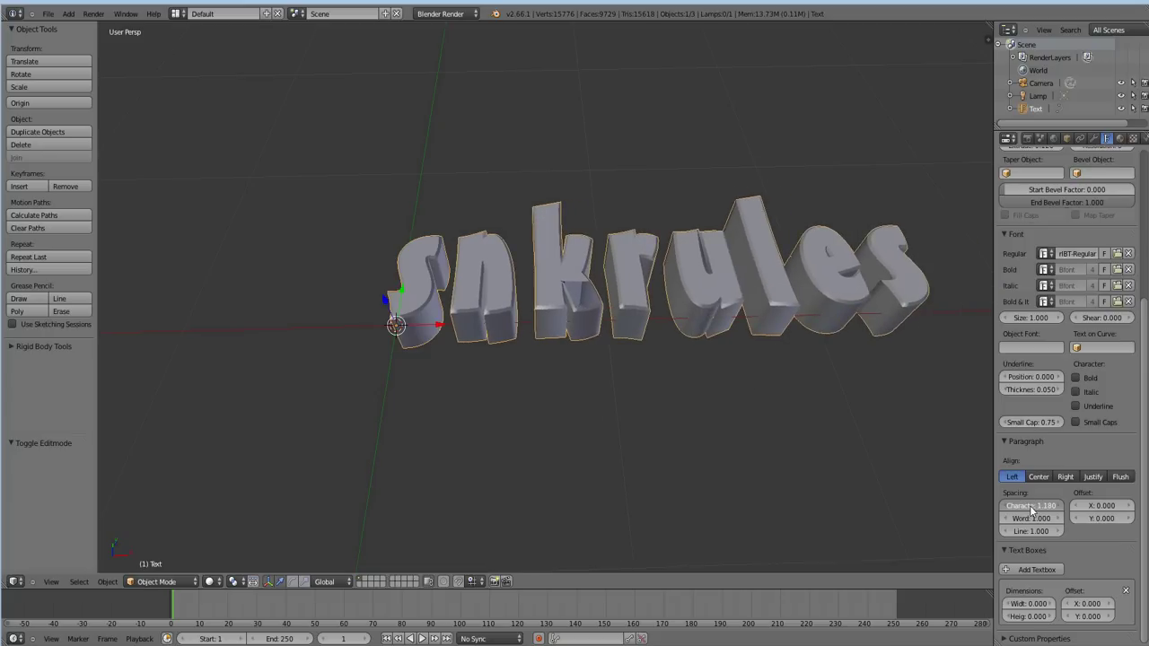
drag(1032, 511, 1030, 510)
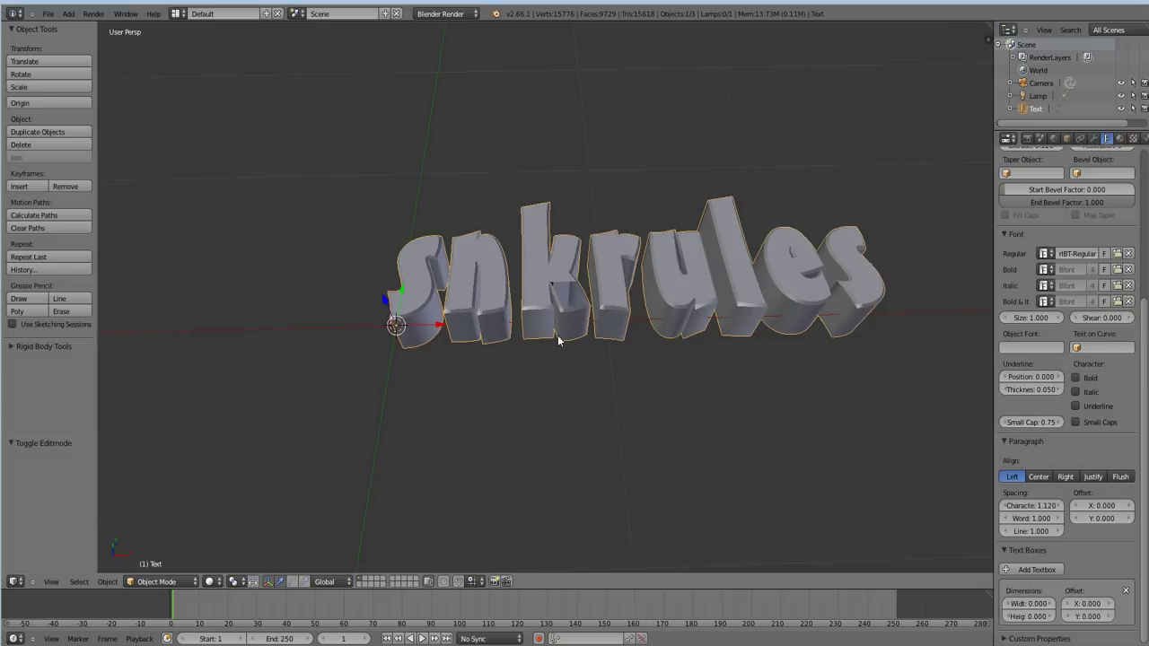
Cancel a trial rotation, switch to top view, then rotate the text about its origin
key(r)
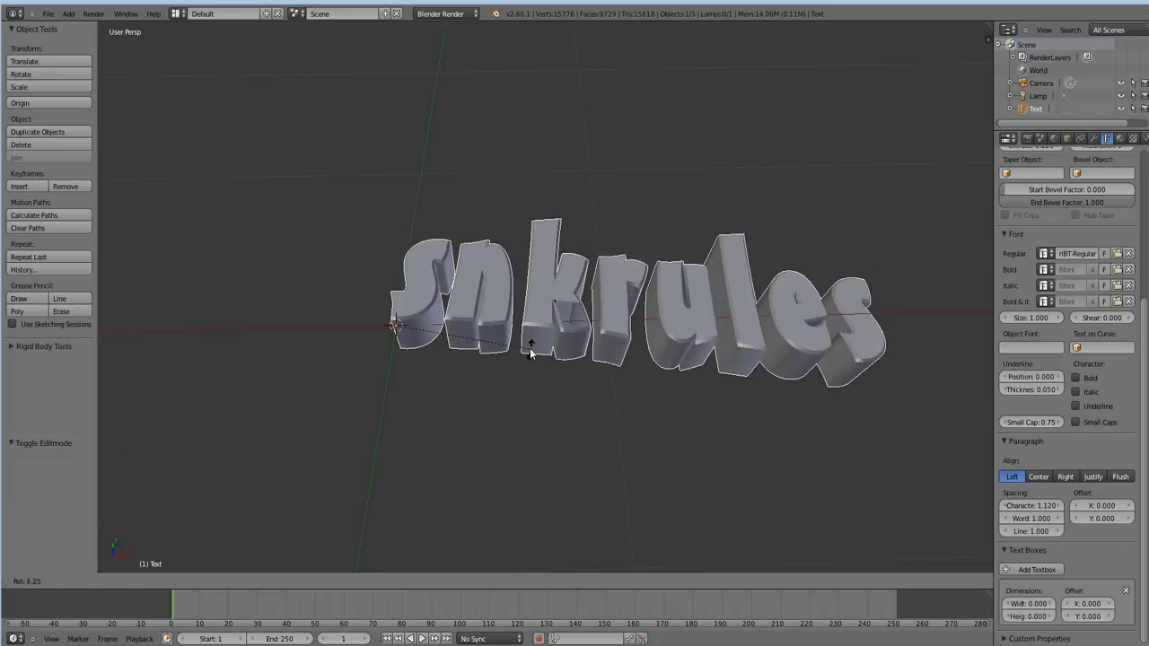
right_click(528, 342)
key(KP_7)
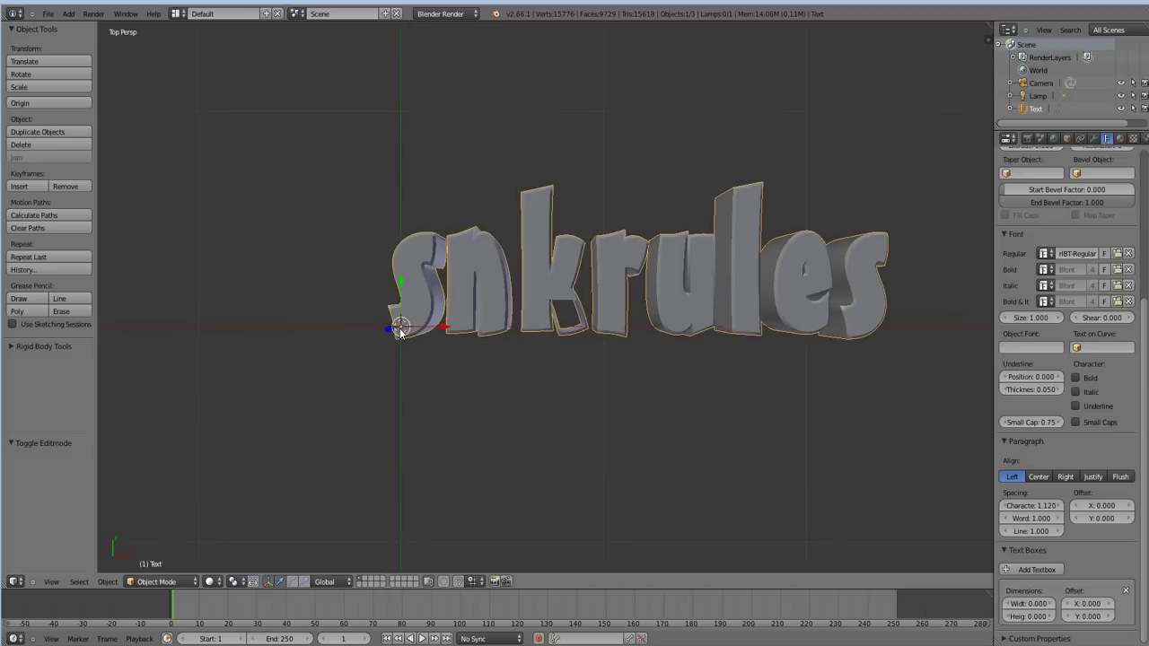
key(r)
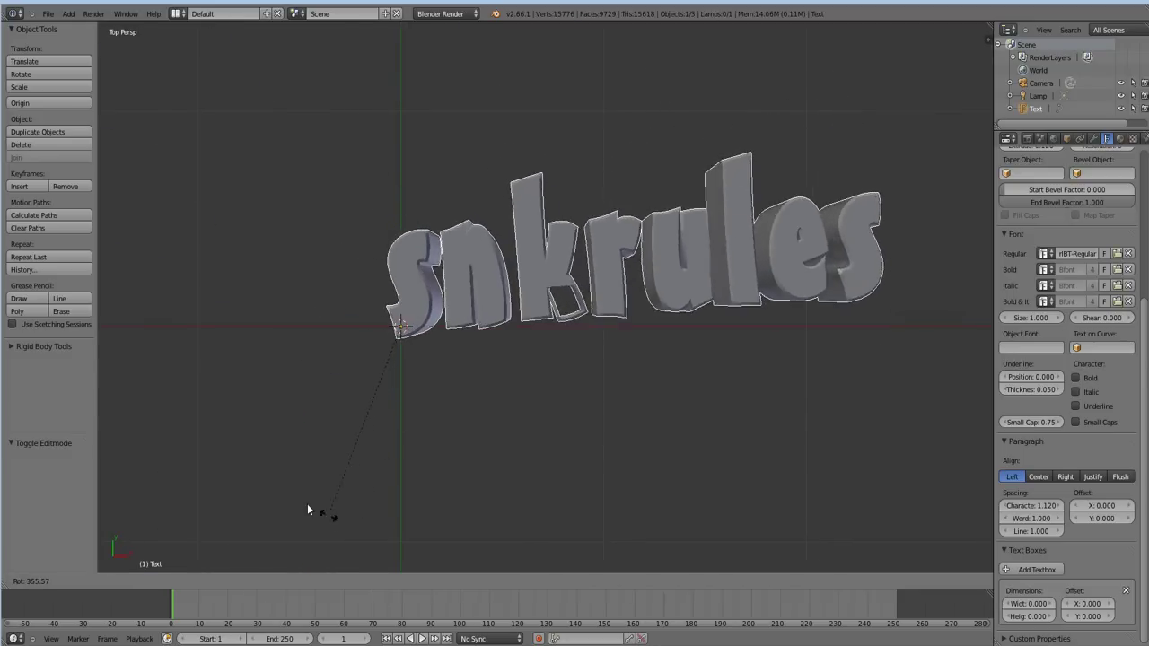
click(326, 480)
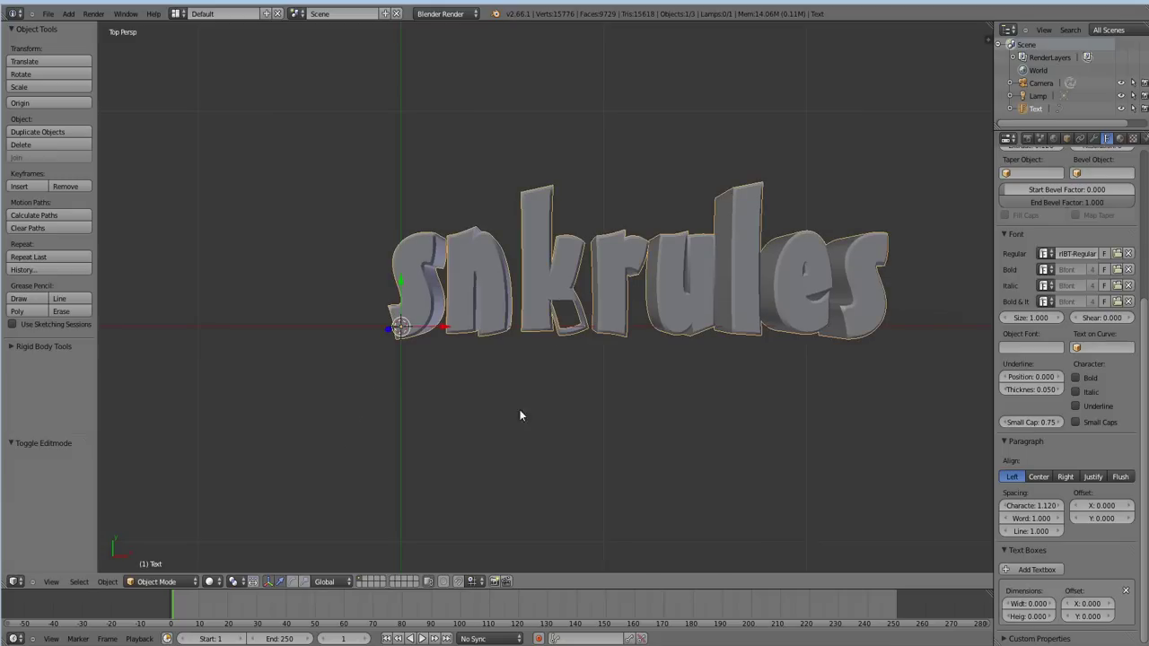
Center-align the text, level its rotation, and set paragraph offset X 0.0468, Y -0.162
click(1037, 477)
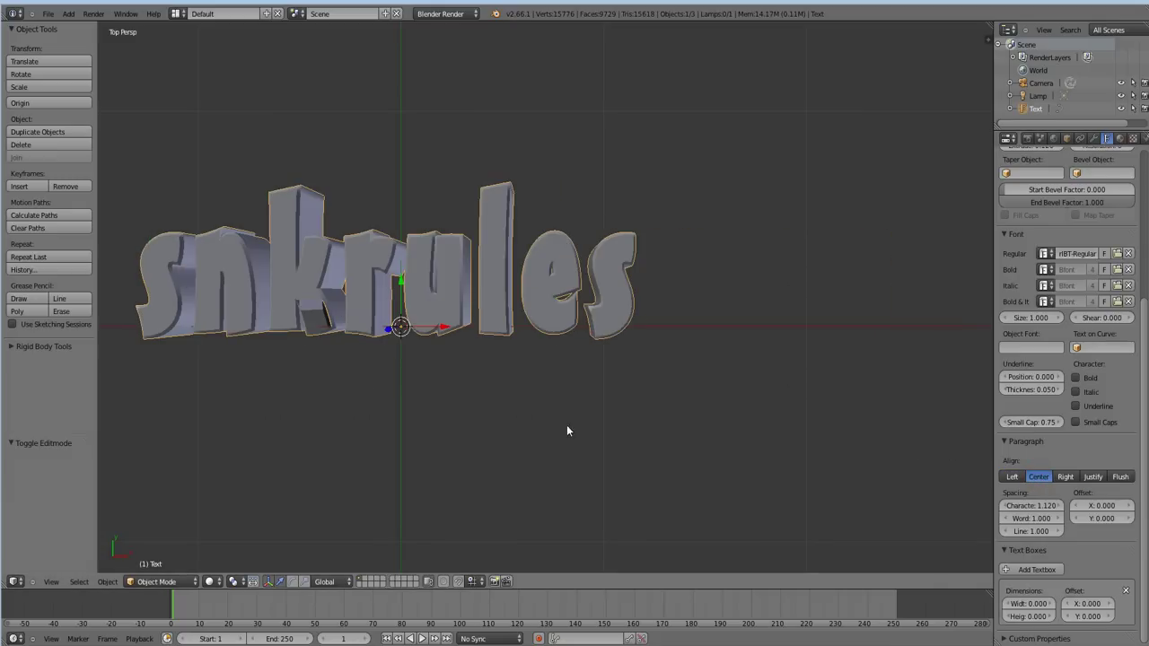
key(r)
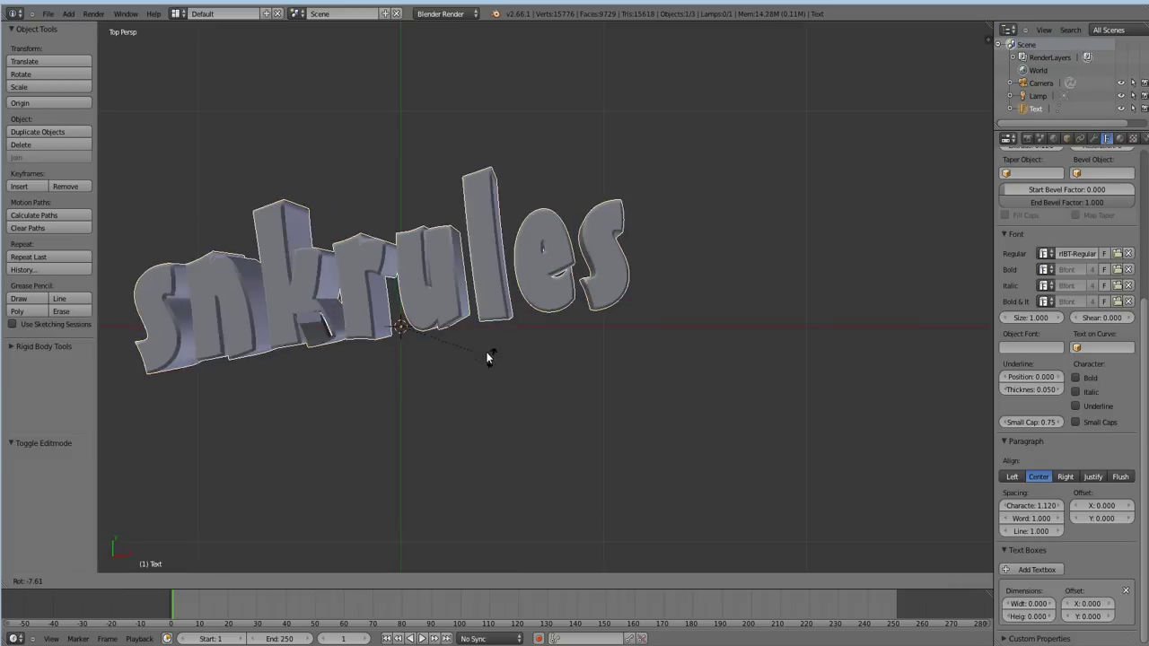
click(405, 334)
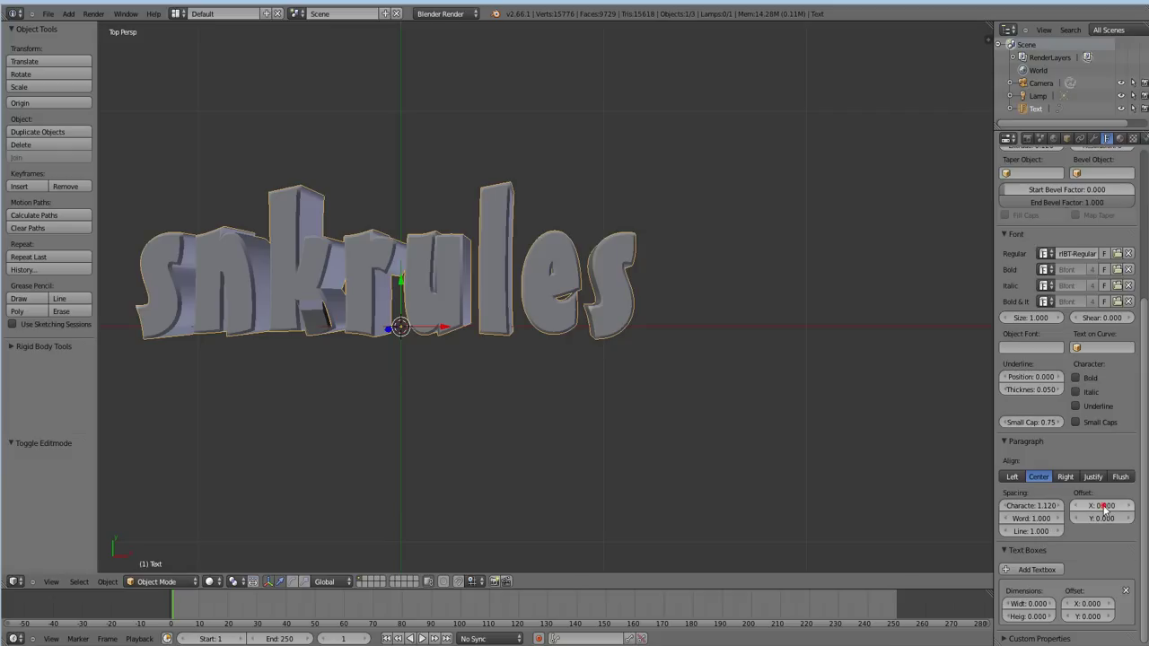
mouse_move(1104, 508)
mouse_down()
mouse_move(1104, 522)
mouse_move(1084, 520)
mouse_up()
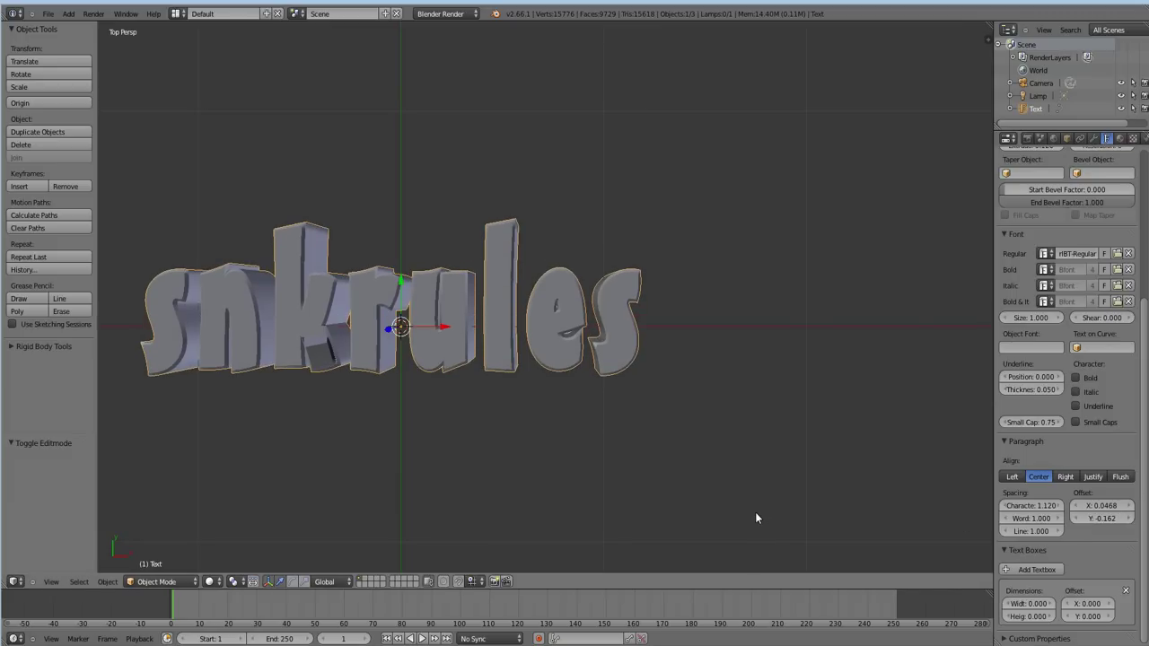
Rotate the text about global Y, cancel trial X and Z rotations, and orbit to an angled view
key(r)
key(y)
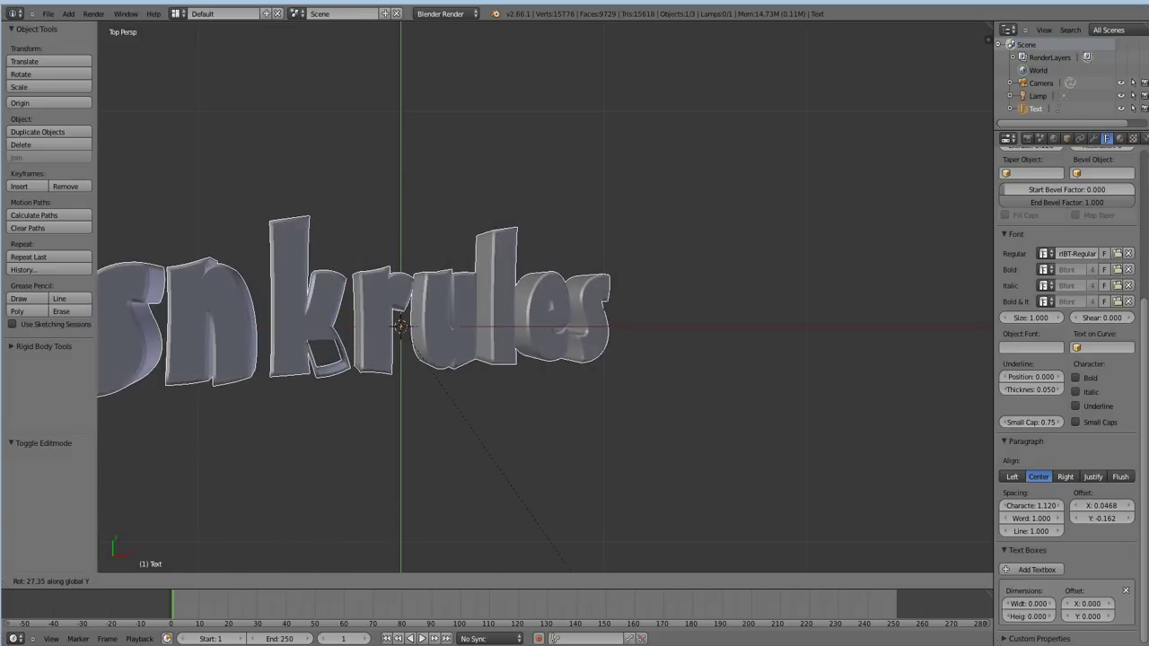
click(625, 592)
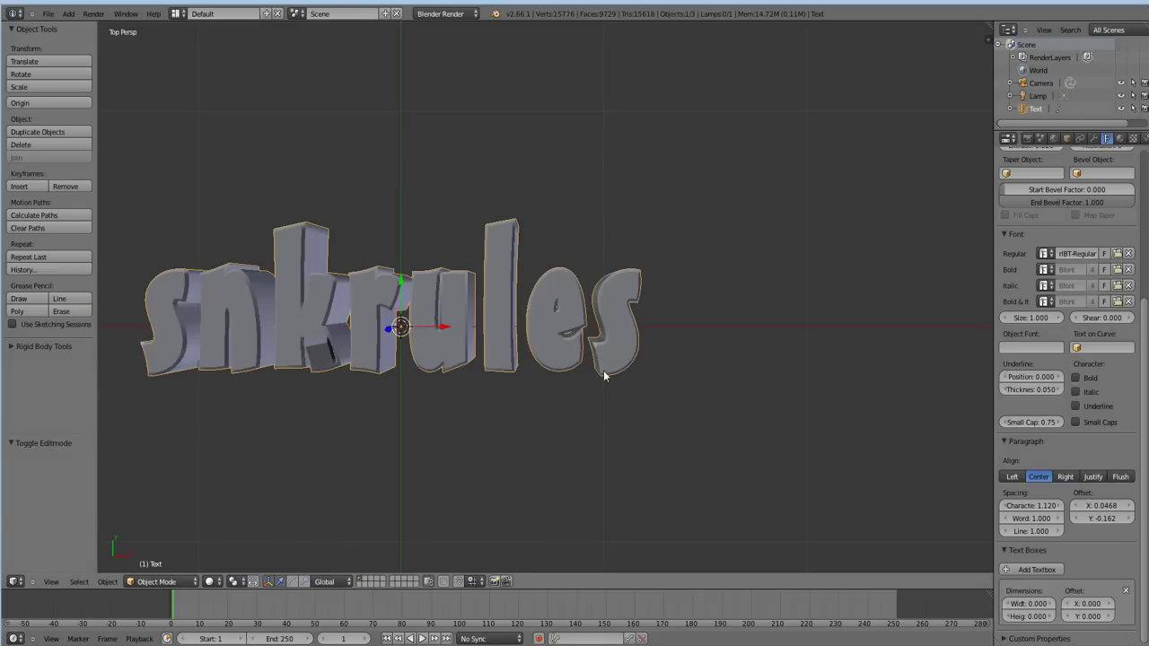
key(r)
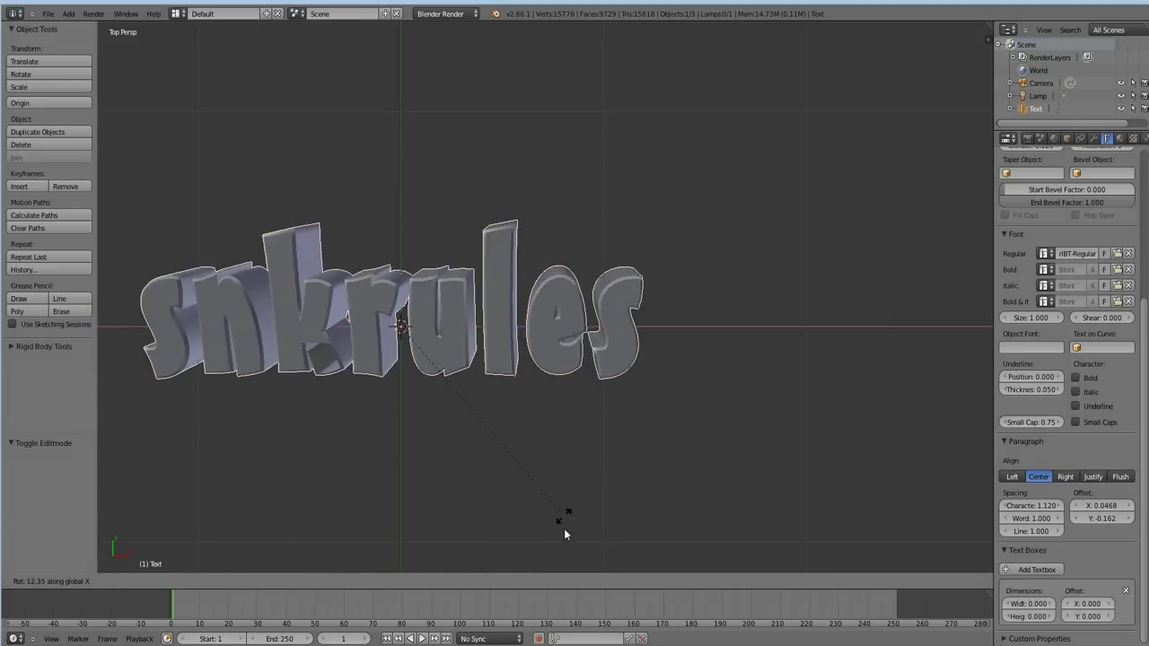
key(x)
key(Escape)
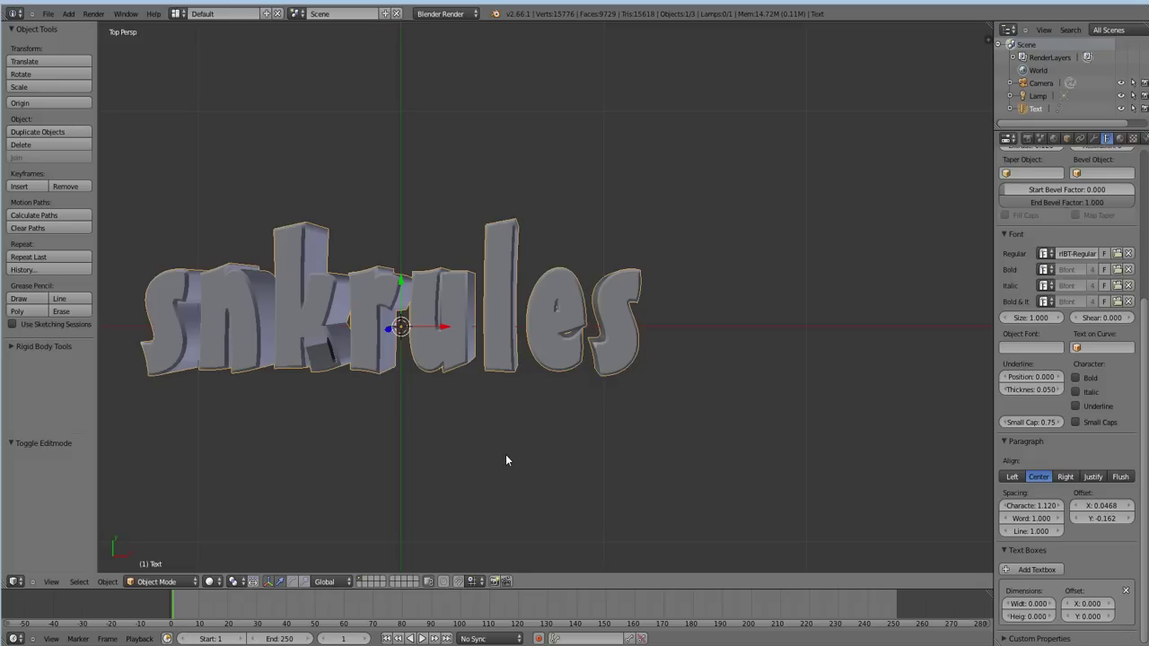
key(r)
key(z)
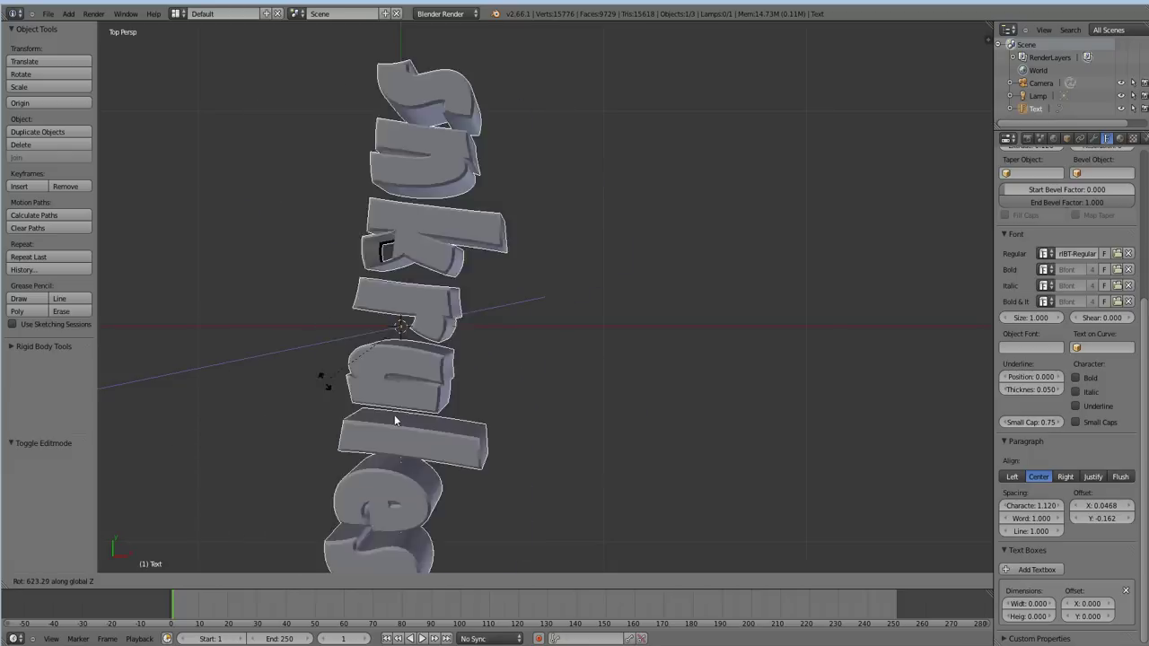
key(Escape)
mouse_move(444, 384)
middle_down()
mouse_move(471, 200)
mouse_move(458, 179)
mouse_move(451, 368)
mouse_move(427, 368)
mouse_move(463, 386)
mouse_move(560, 375)
middle_up()
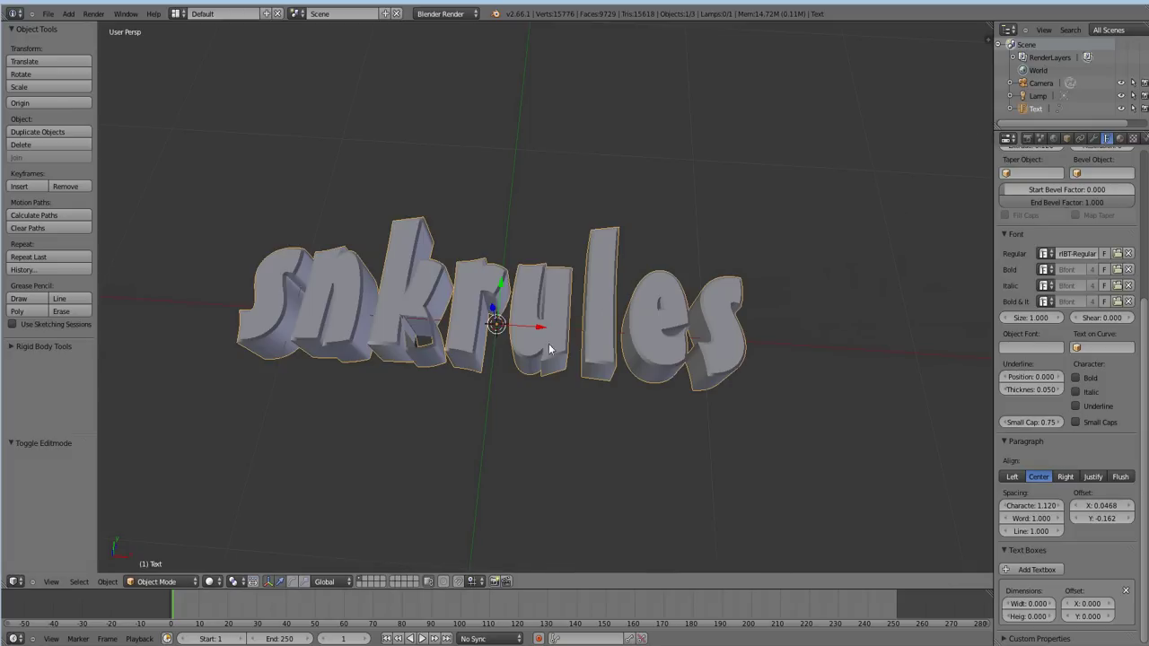
Add Material.001 with a deep red diffuse colour (R 0.549, G 0.04247, B 0.02150)
click(1120, 139)
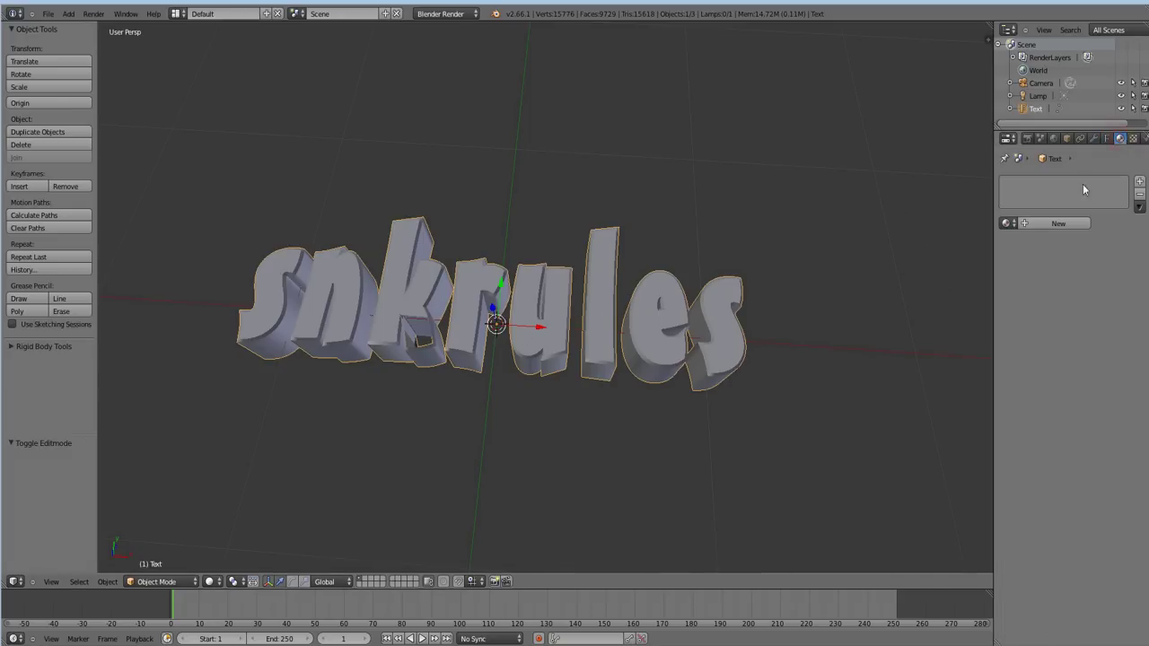
click(1059, 223)
click(1029, 382)
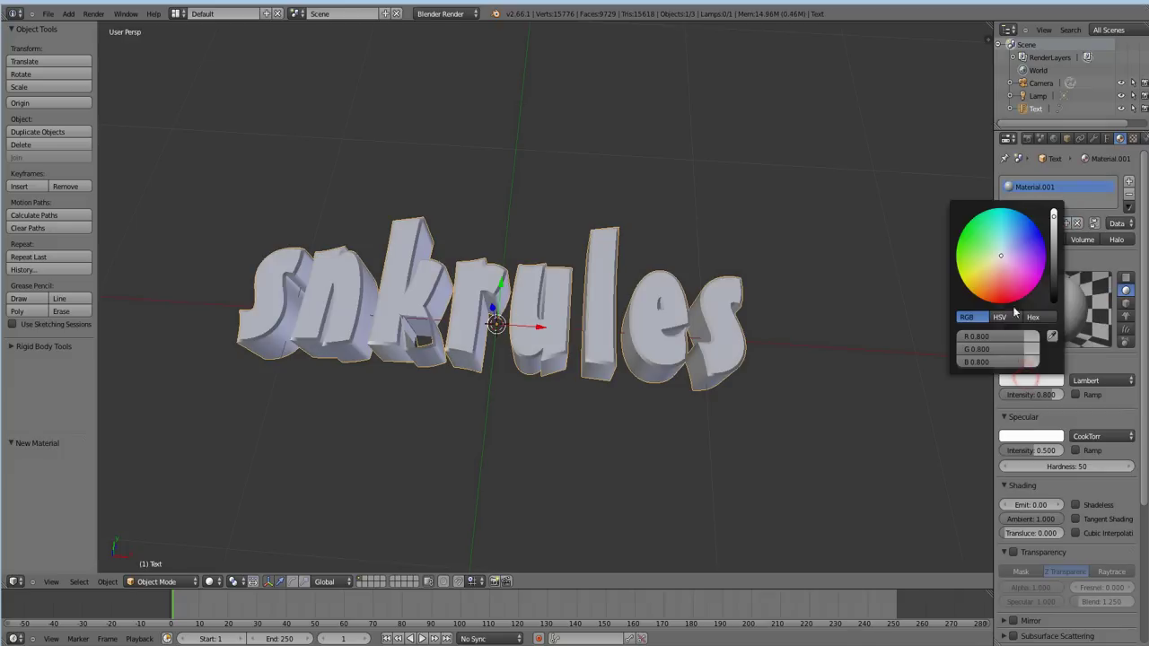
click(1004, 295)
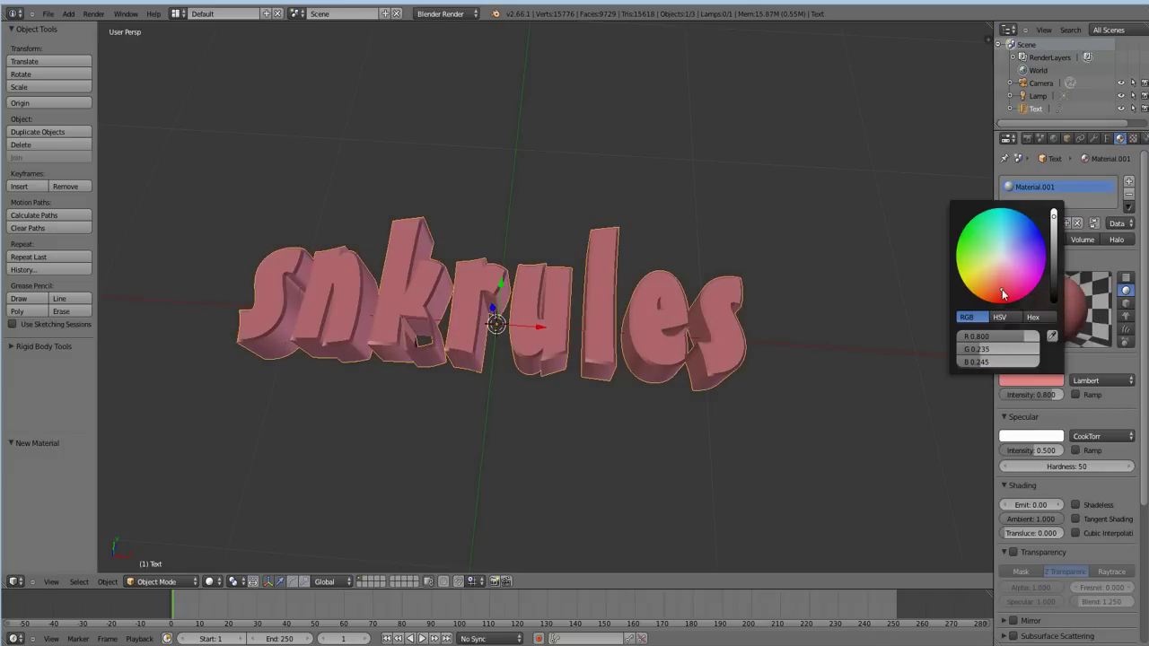
click(1058, 232)
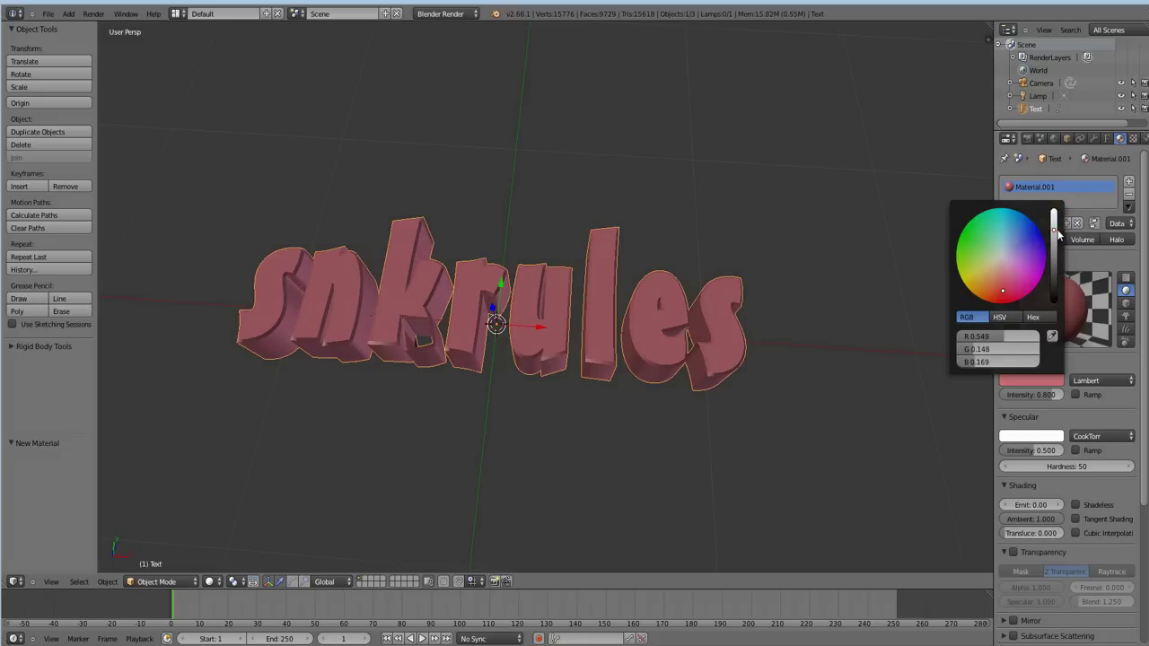
click(999, 301)
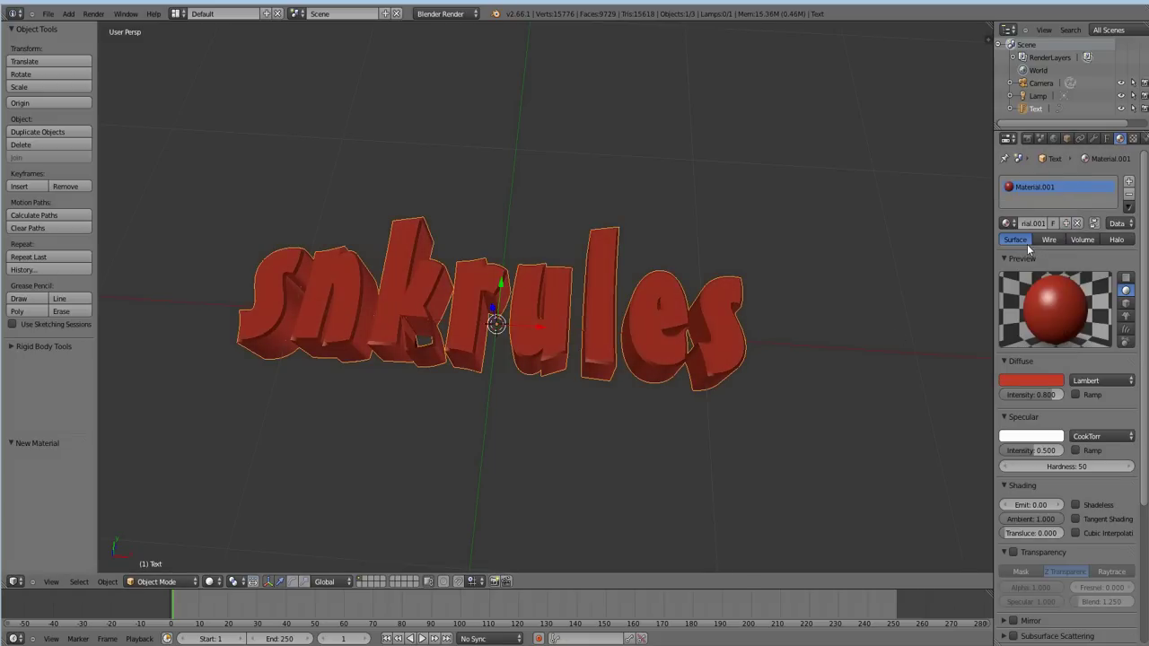
key(Tab)
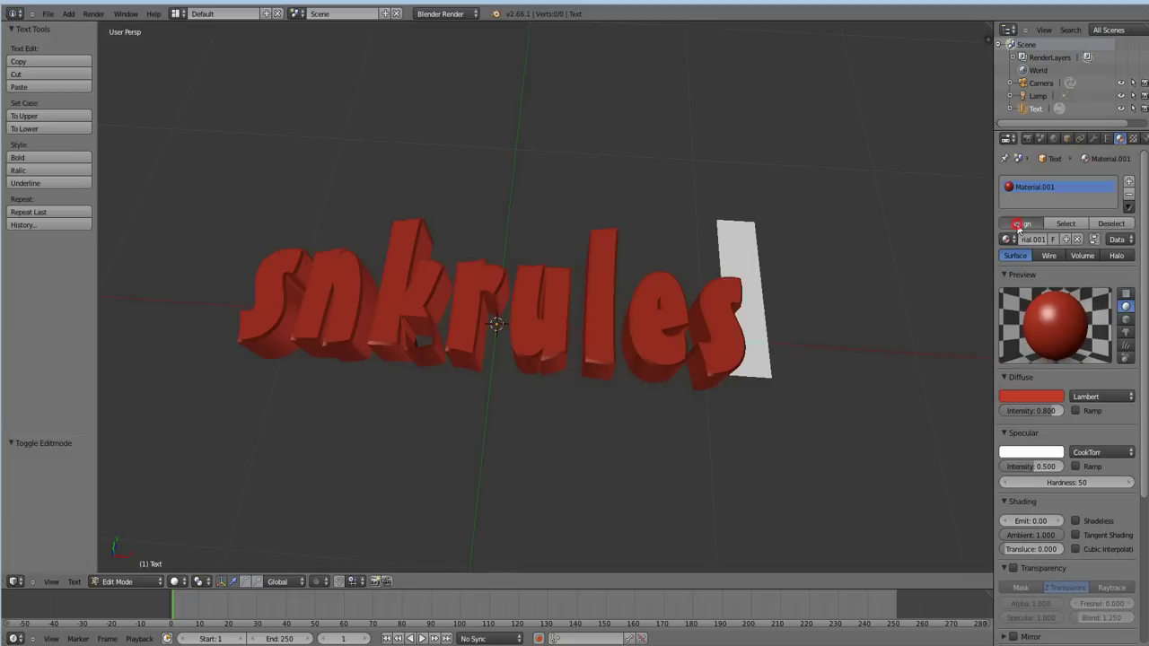
key(Tab)
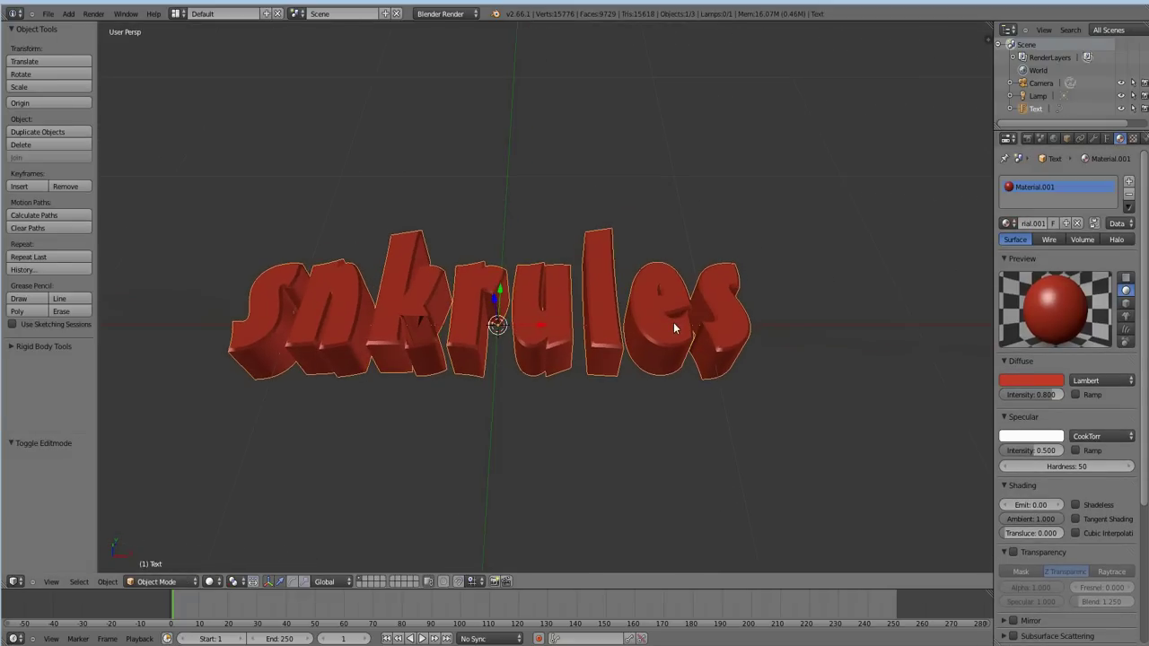
Set the snkrules text's Bevel Resolution to 2, rendering before and after to compare the rounded edges
key(F12)
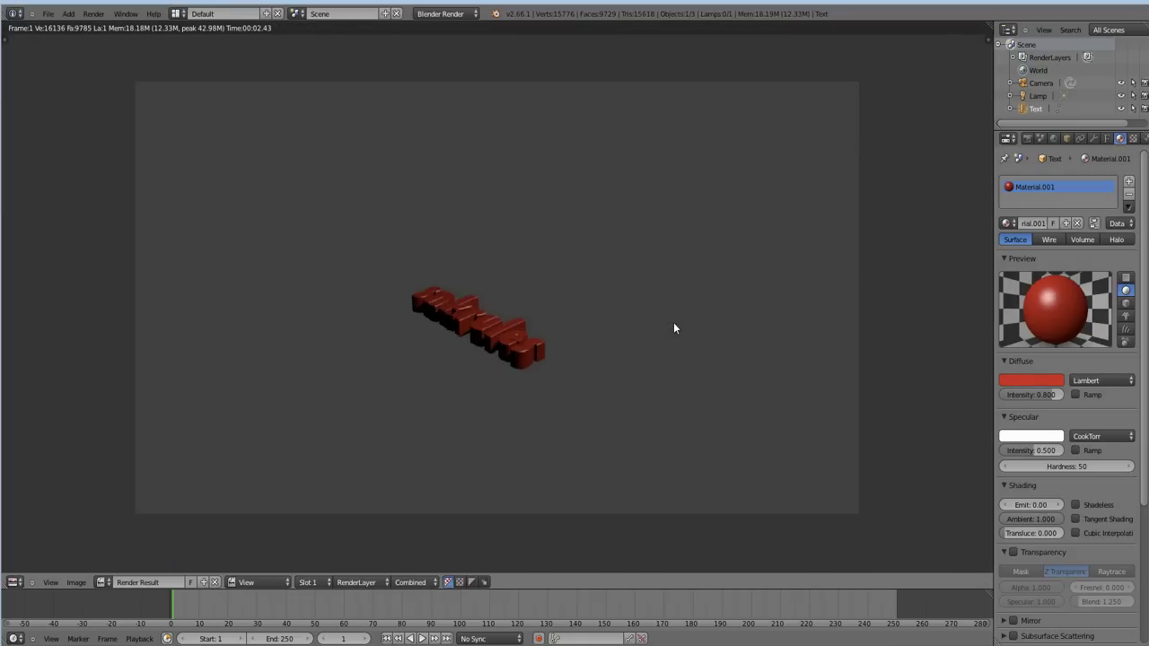
key(Escape)
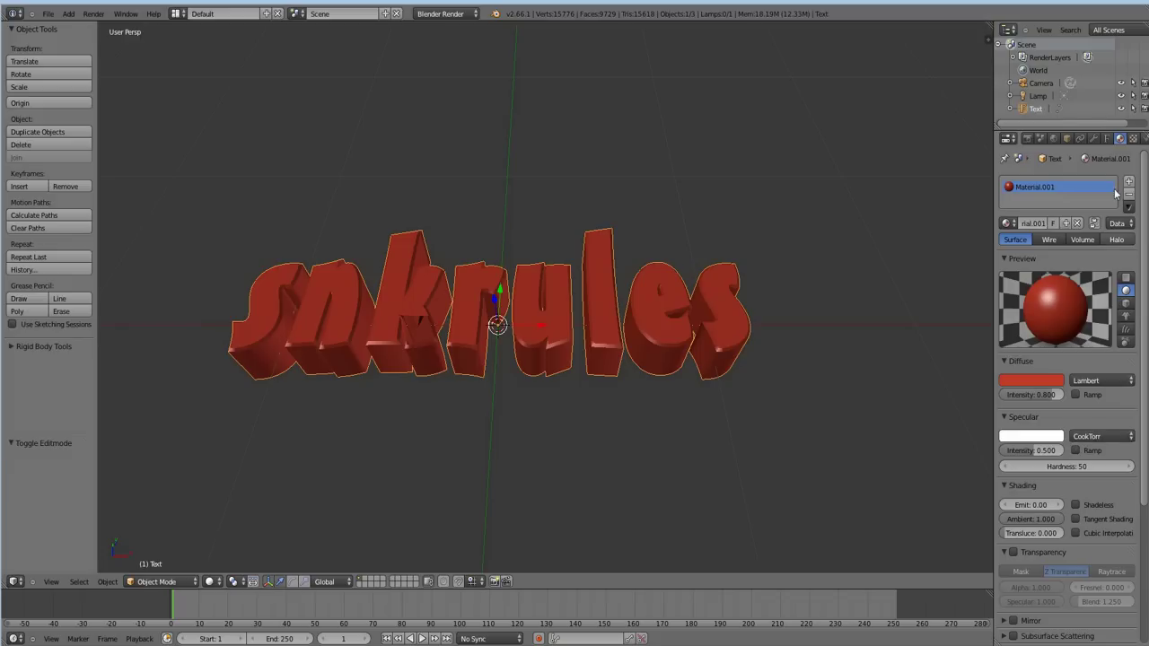
click(1106, 140)
scroll(1090, 347, up, 3)
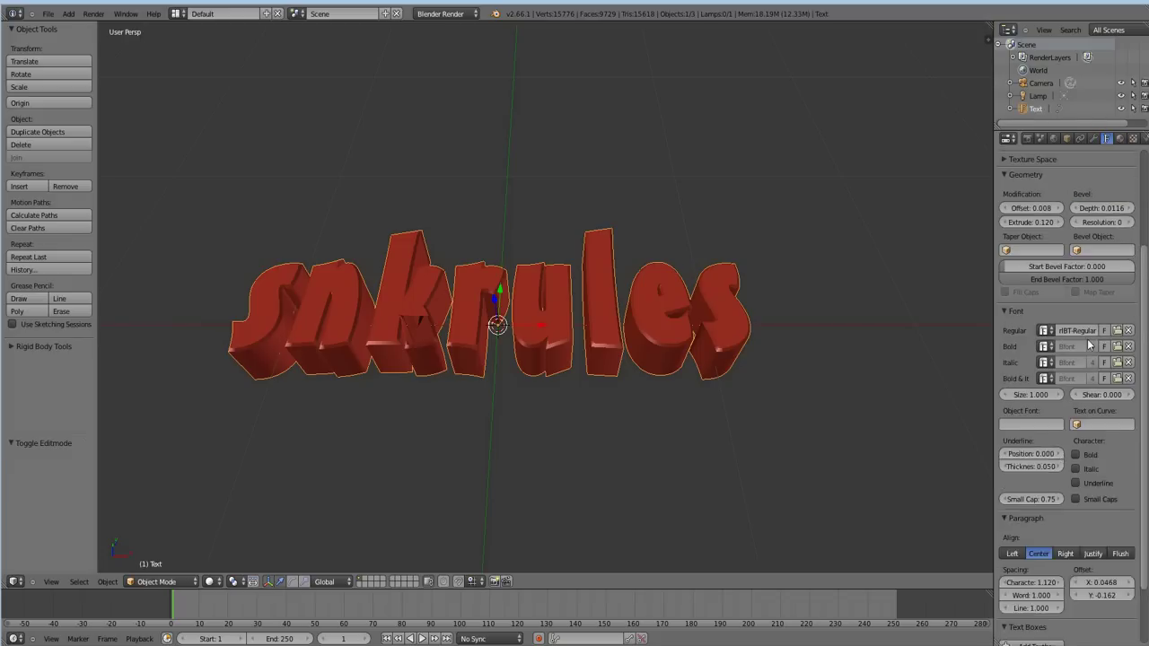
scroll(1100, 332, up, 2)
click(1130, 300)
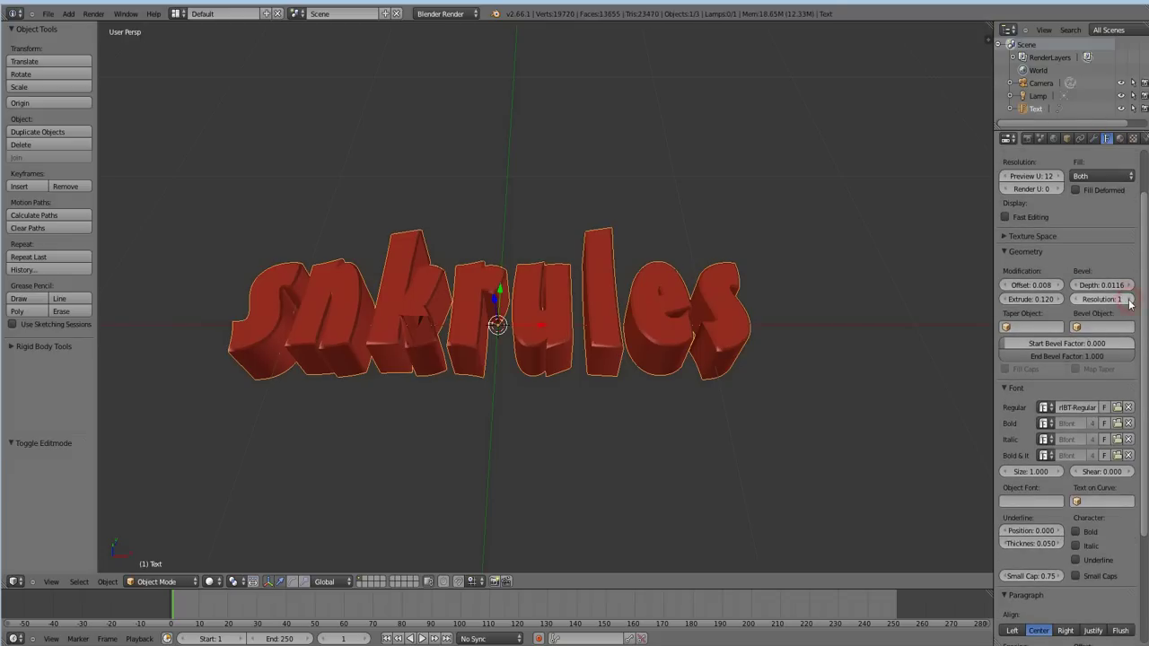
click(1129, 300)
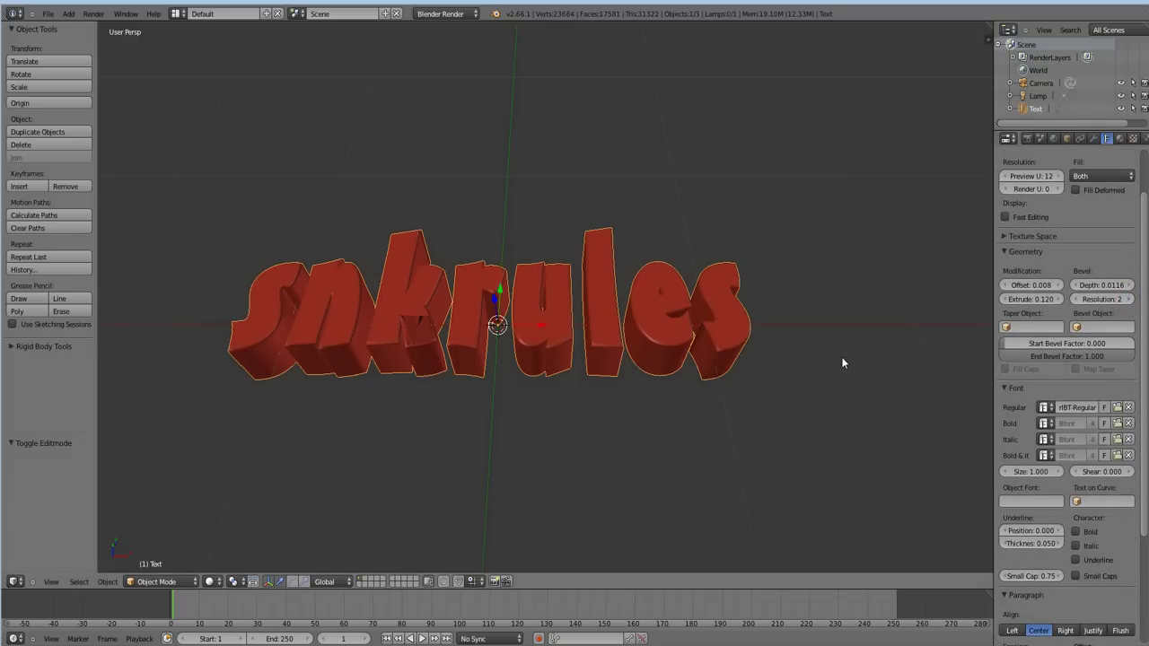
key(F12)
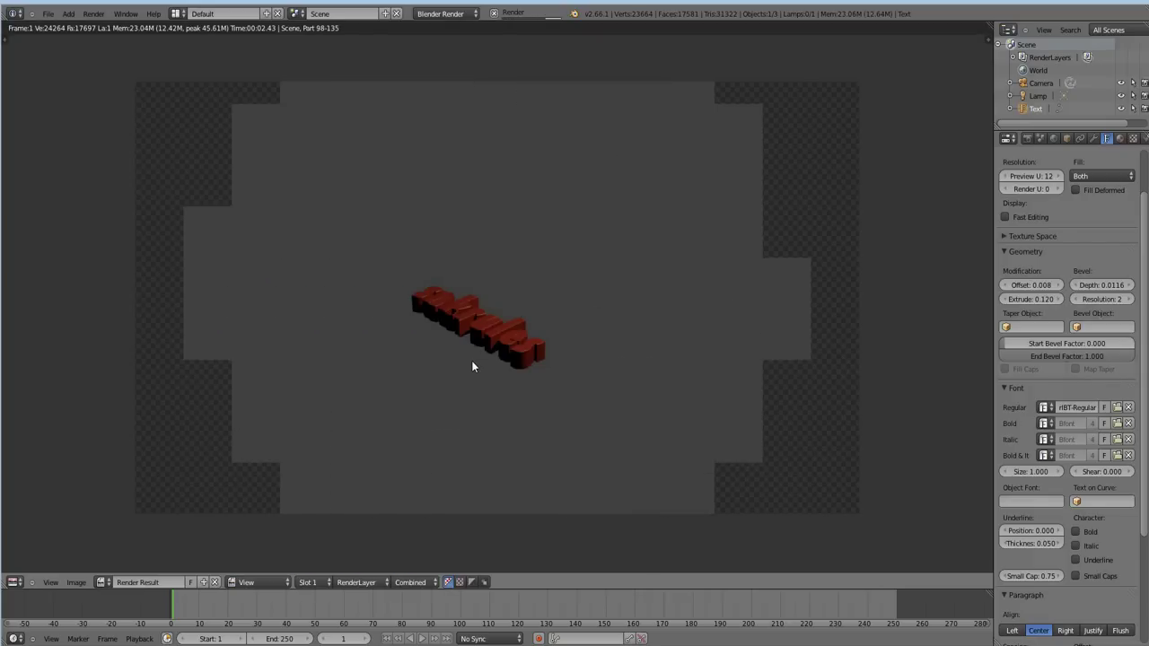
key(Escape)
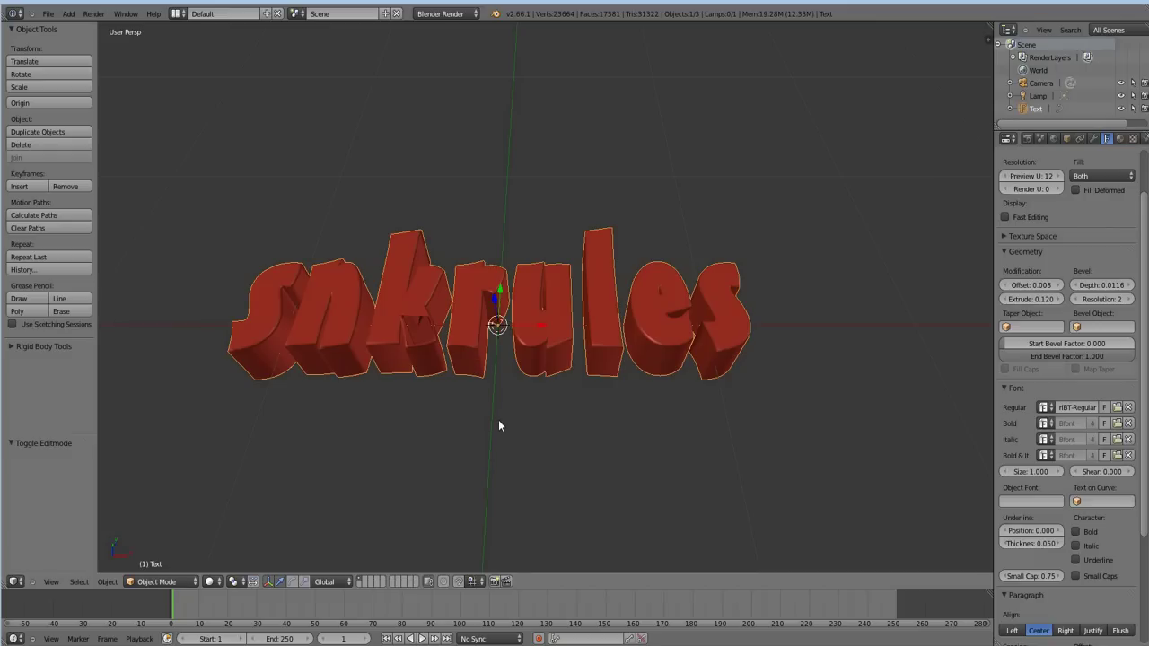
mouse_move(498, 418)
middle_down()
mouse_move(503, 326)
mouse_move(506, 431)
mouse_move(490, 476)
mouse_move(519, 389)
mouse_move(542, 383)
mouse_move(503, 429)
mouse_move(473, 440)
mouse_move(512, 391)
mouse_move(535, 309)
mouse_move(518, 379)
mouse_move(488, 404)
mouse_move(431, 342)
mouse_move(536, 366)
mouse_move(531, 385)
mouse_move(602, 429)
mouse_move(401, 440)
mouse_move(442, 383)
mouse_move(485, 352)
mouse_move(462, 401)
mouse_move(396, 443)
mouse_move(377, 475)
mouse_move(437, 426)
mouse_move(416, 347)
mouse_move(374, 338)
mouse_move(404, 342)
mouse_move(435, 311)
middle_up()
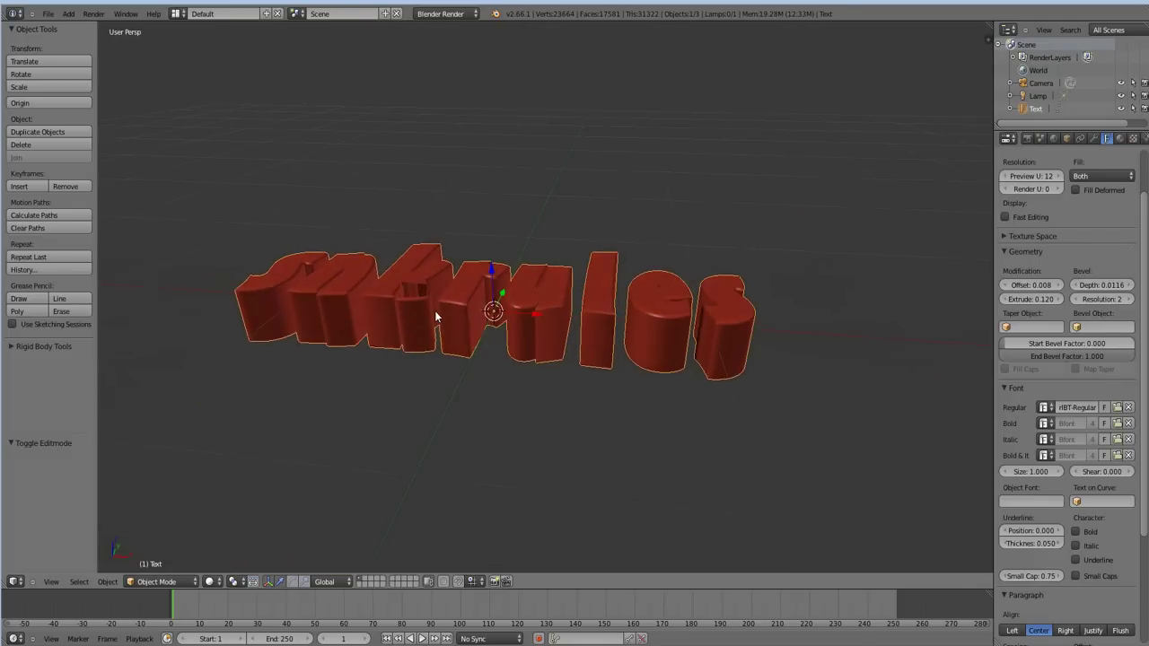